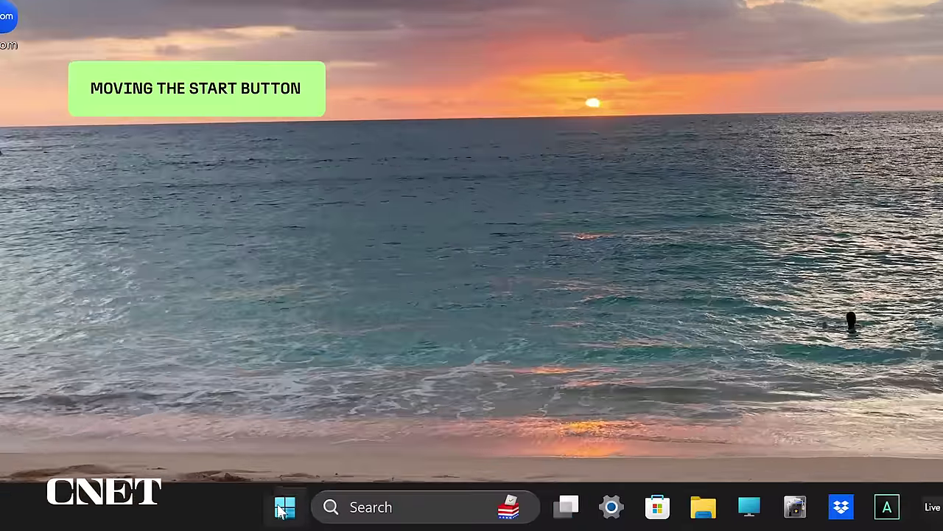
- Set Taskbar alignment to Left under Taskbar behaviors, then close Settings
left_click(284, 507)
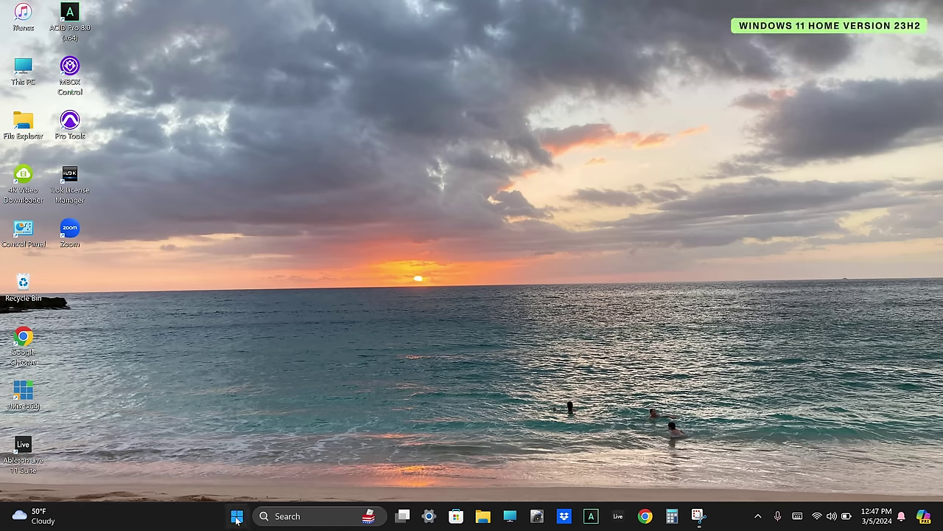
left_click(237, 516)
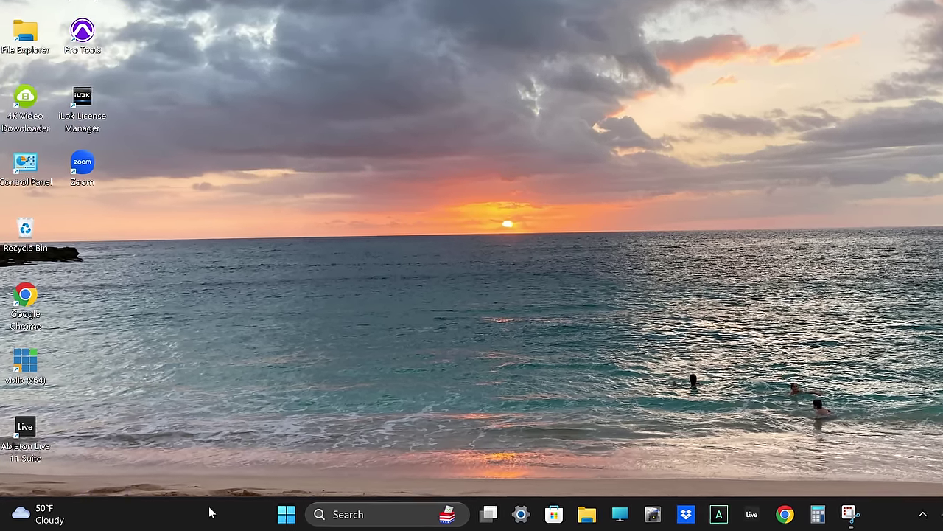
right_click(174, 514)
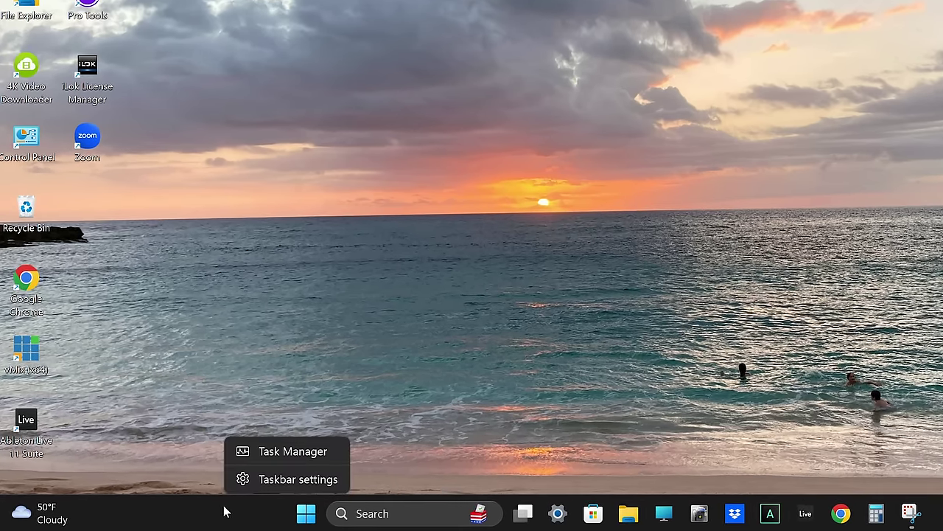
left_click(272, 480)
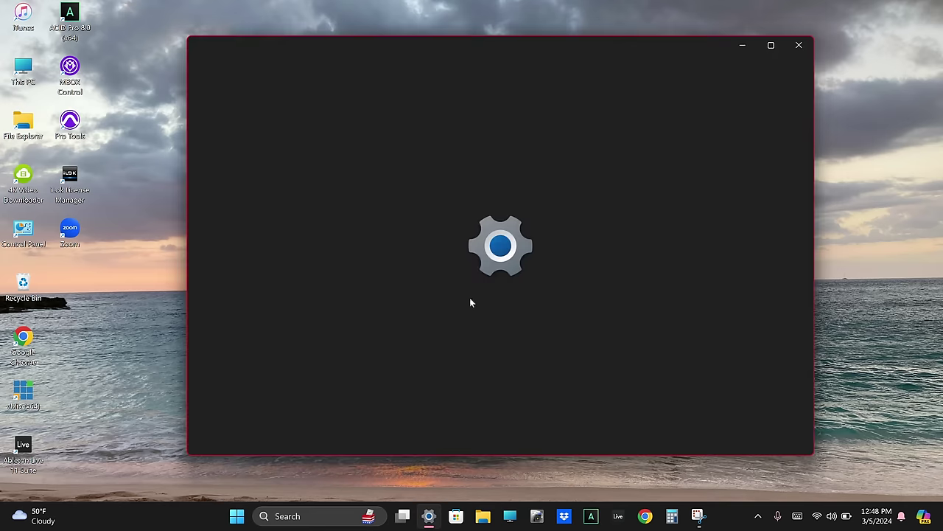
scroll(715, 269, "down", 3)
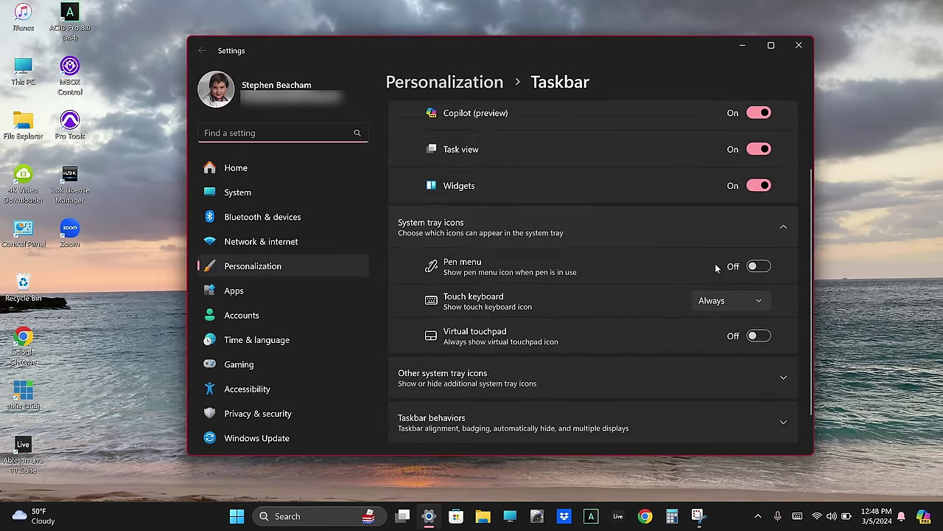
left_click(737, 379)
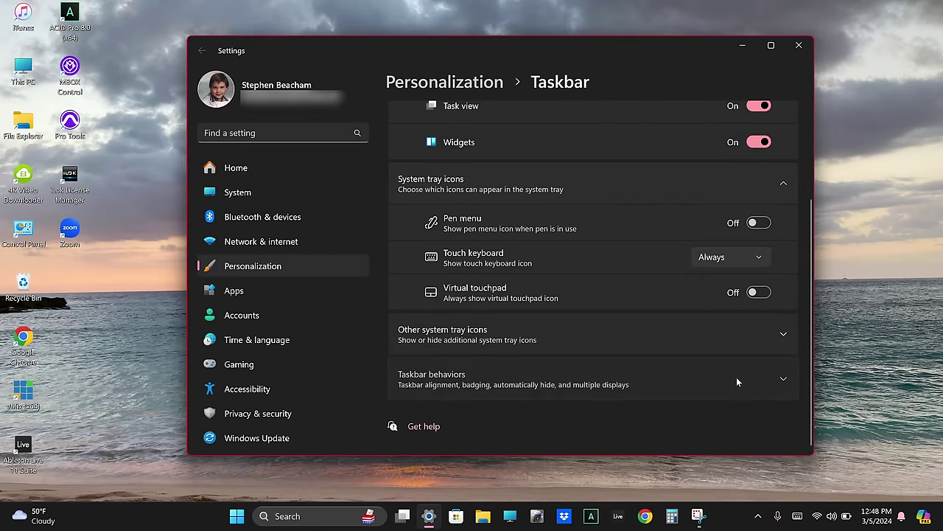
scroll(674, 325, "down", 3)
scroll(664, 313, "down", 3)
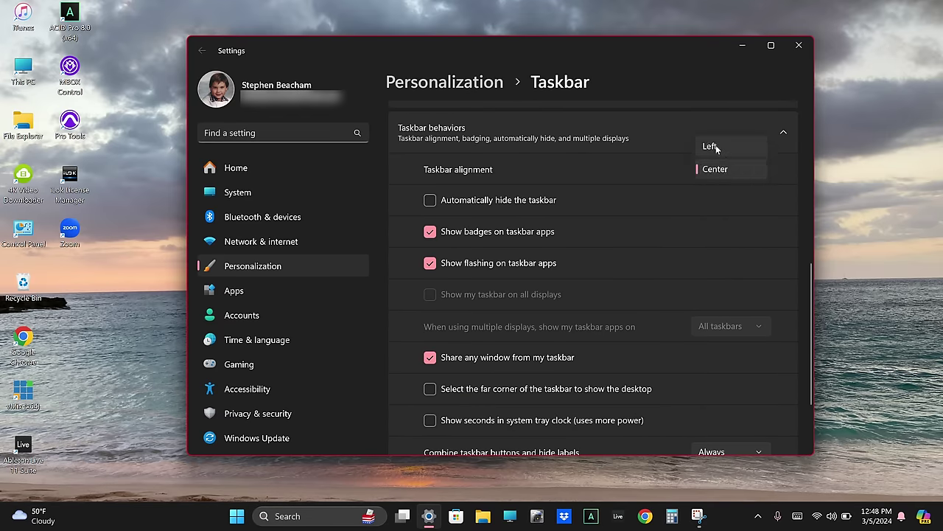
left_click(713, 147)
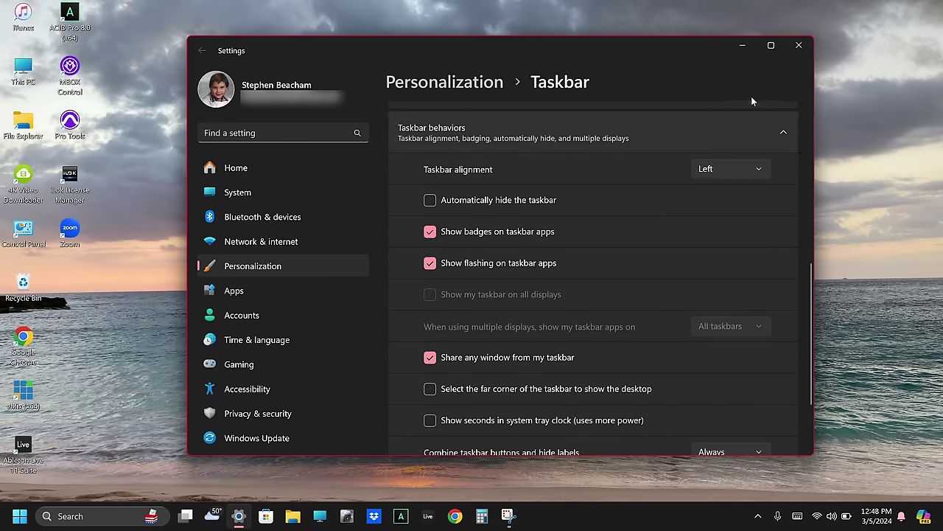
left_click(798, 46)
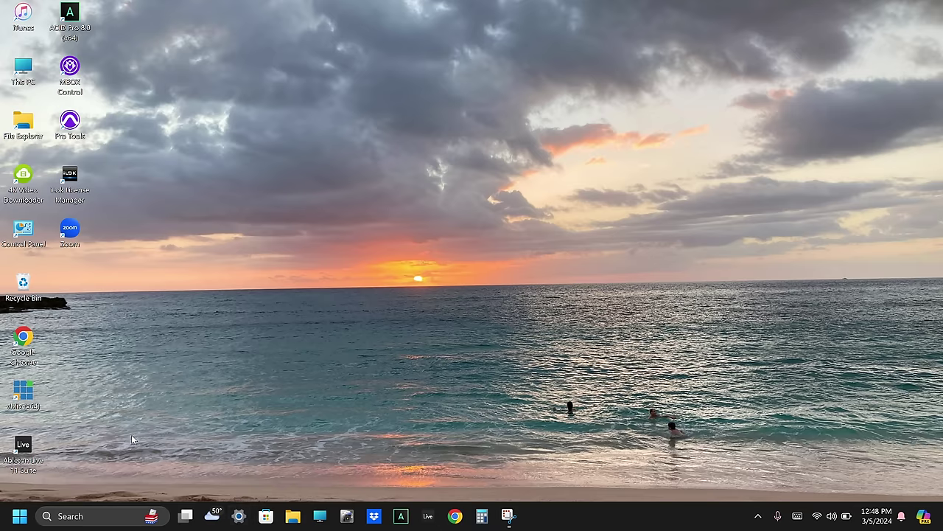
left_click(20, 515)
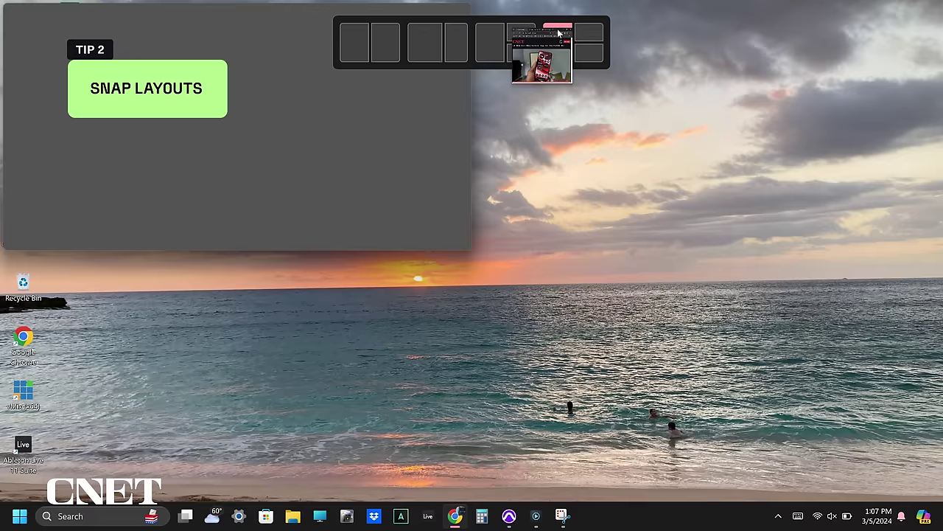
- Drag a window to the top of the screen to reveal the Snap Layouts zones
left_click_drag(558, 32, 582, 41)
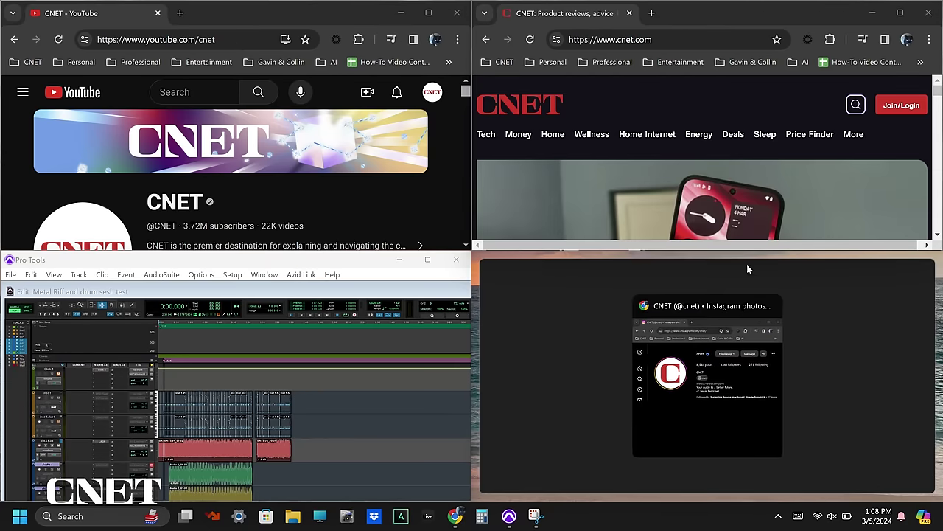
- Fill the bottom-right quarter with Instagram, then snap the CNET window to the left half and the top snap bar
left_click(767, 383)
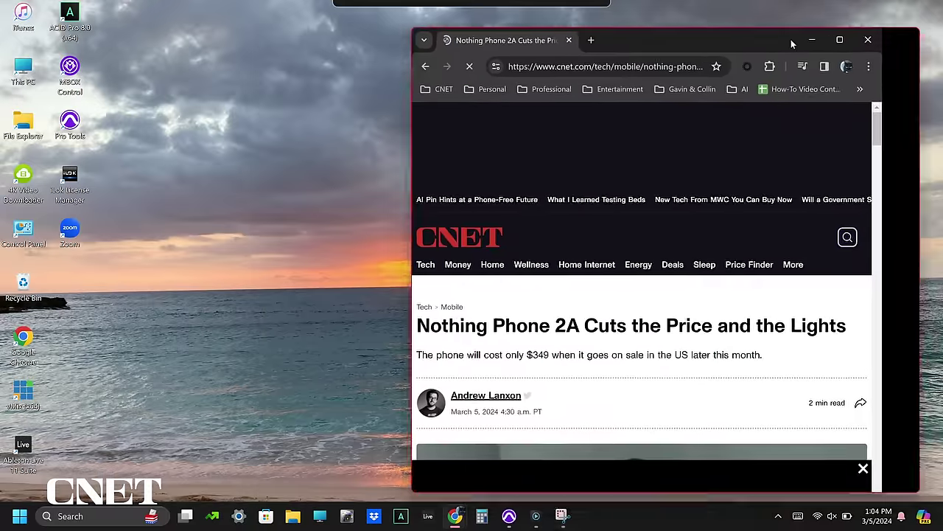
left_click_drag(755, 46, 1, 44)
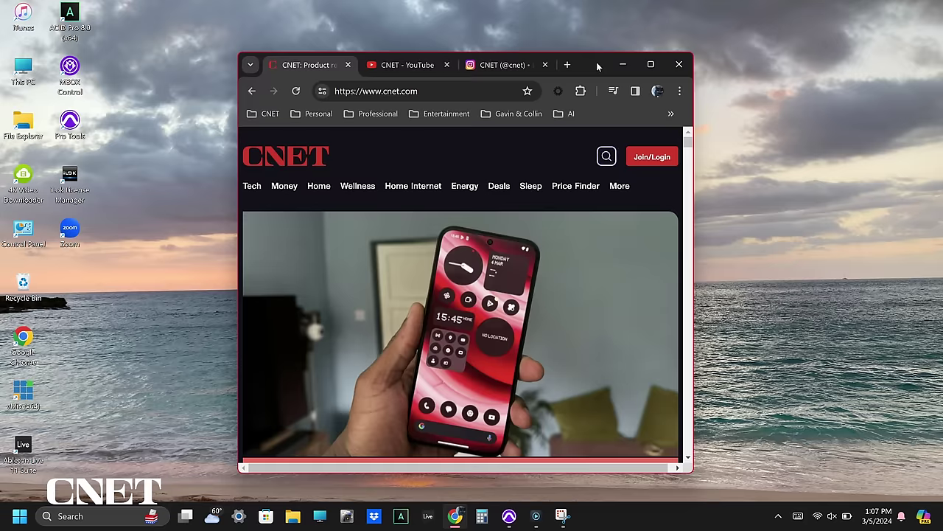
left_click_drag(582, 74, 594, 26)
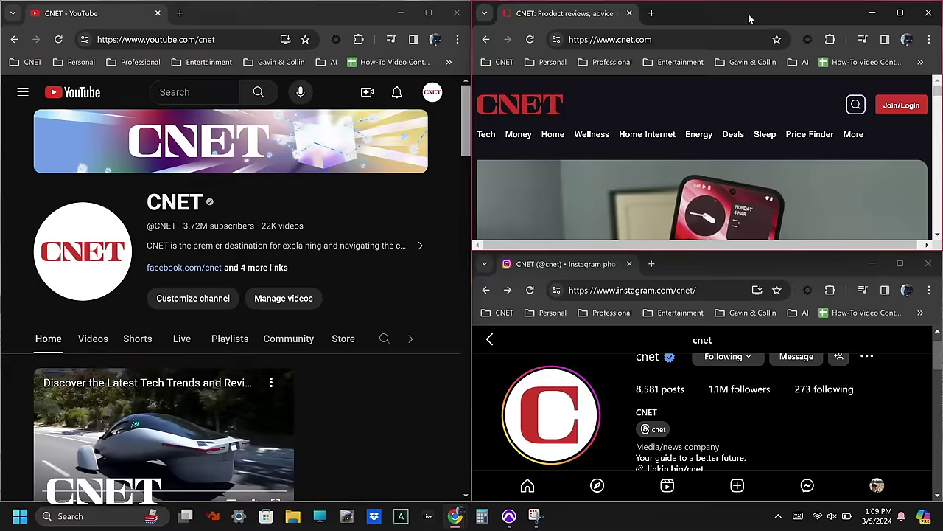
- Snap CNET and Instagram side by side, then close the grouped Chrome window from its taskbar preview
left_click_drag(747, 17, 454, 47)
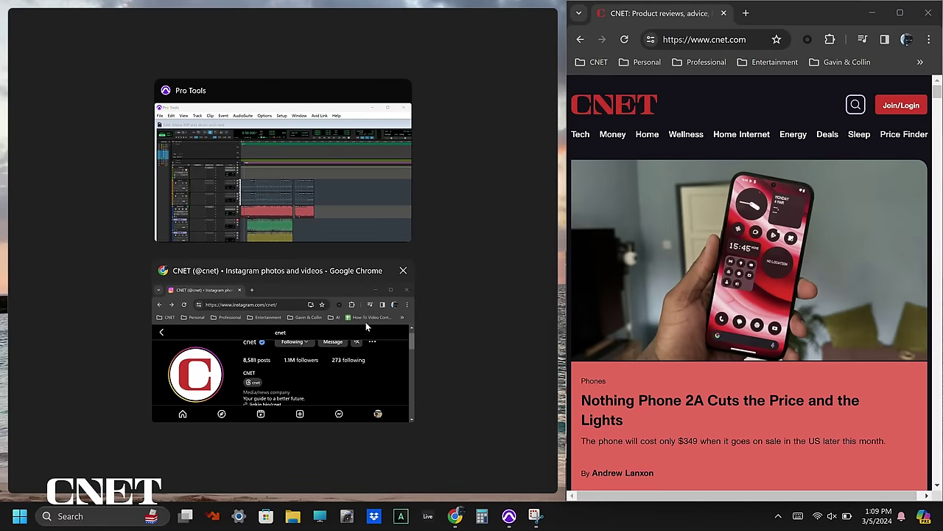
left_click(334, 377)
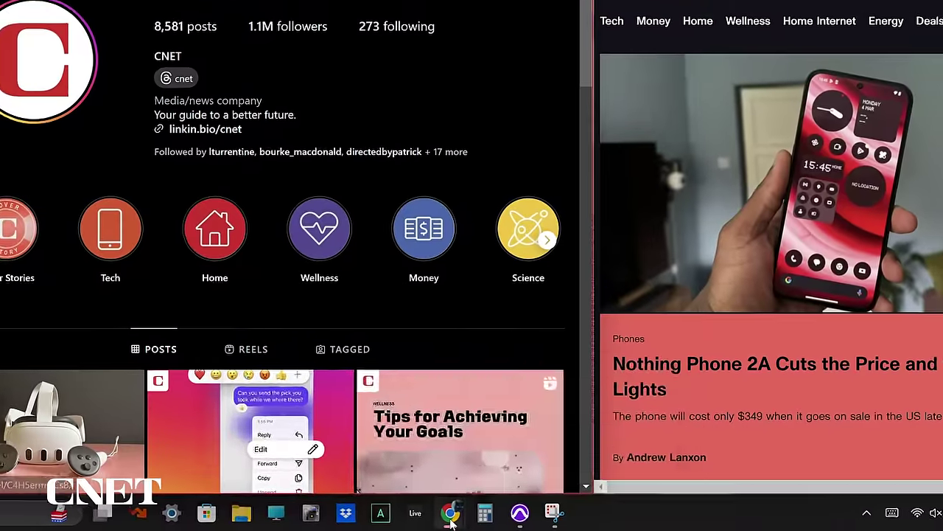
mouse_move(451, 520)
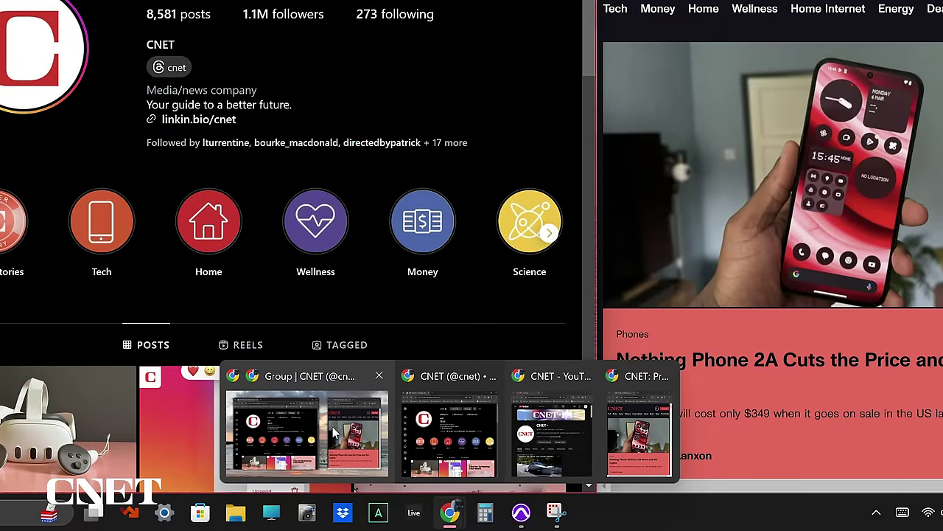
left_click(379, 375)
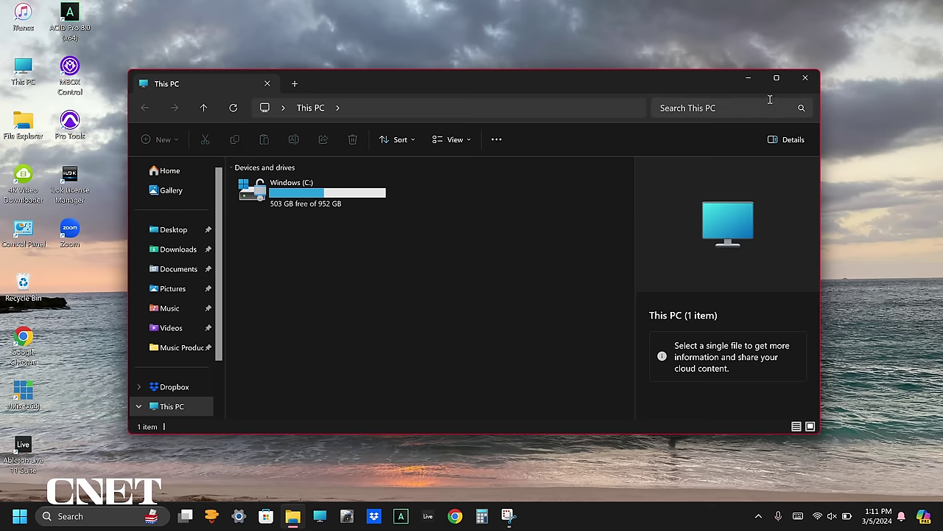
mouse_move(779, 83)
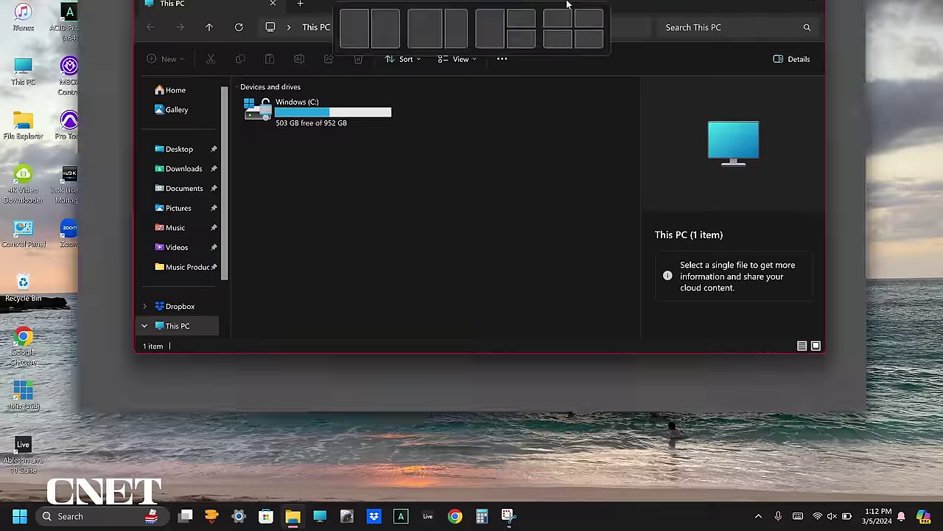
left_click_drag(568, 4, 86, 83)
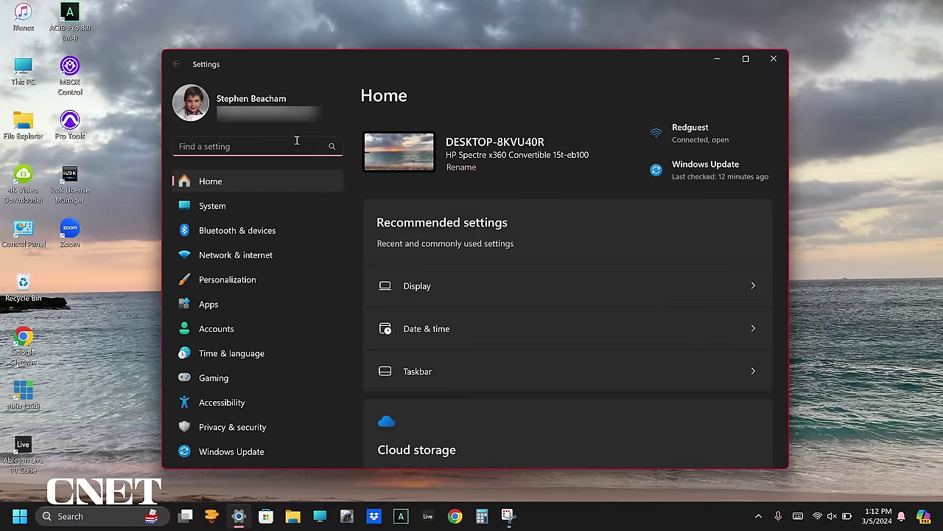
- Search Settings for 'snap w', open Snap windows under Multitasking, and switch it Off
left_click(297, 140)
type("snap wind")
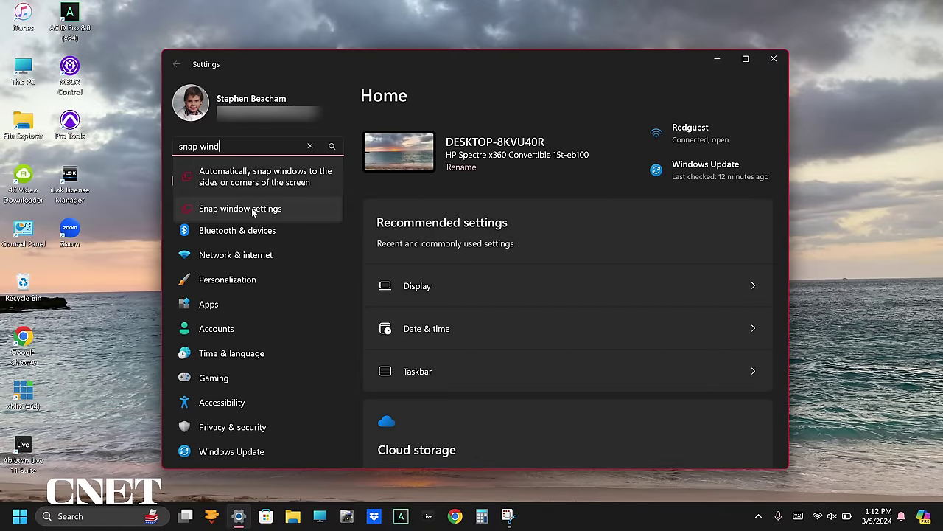
left_click(251, 208)
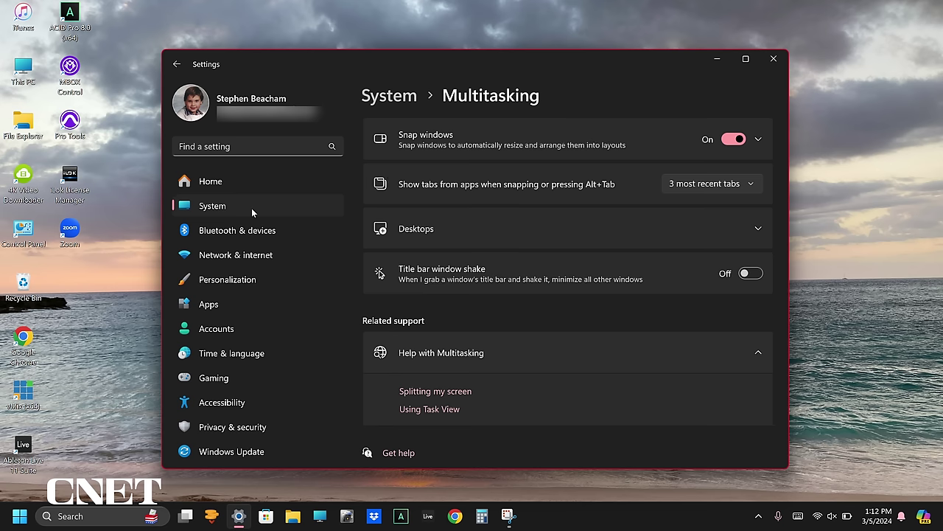
left_click(760, 140)
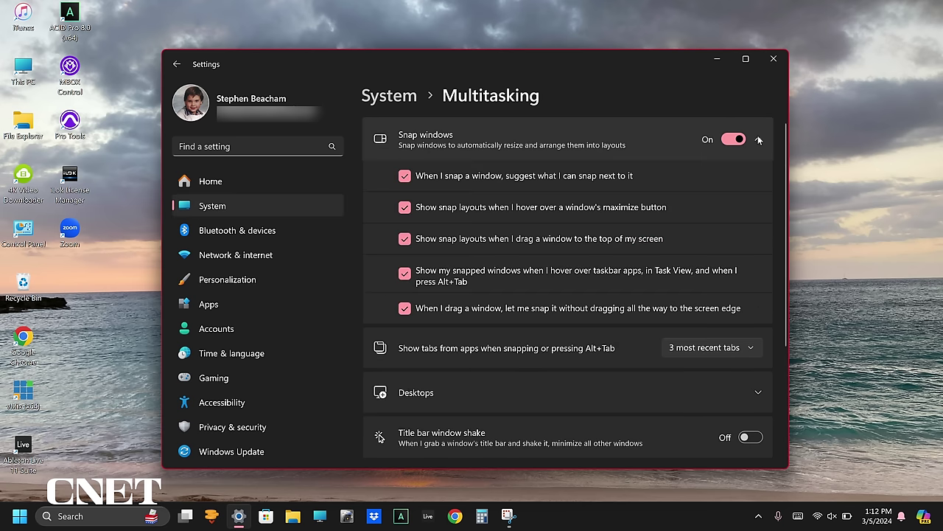
left_click(735, 140)
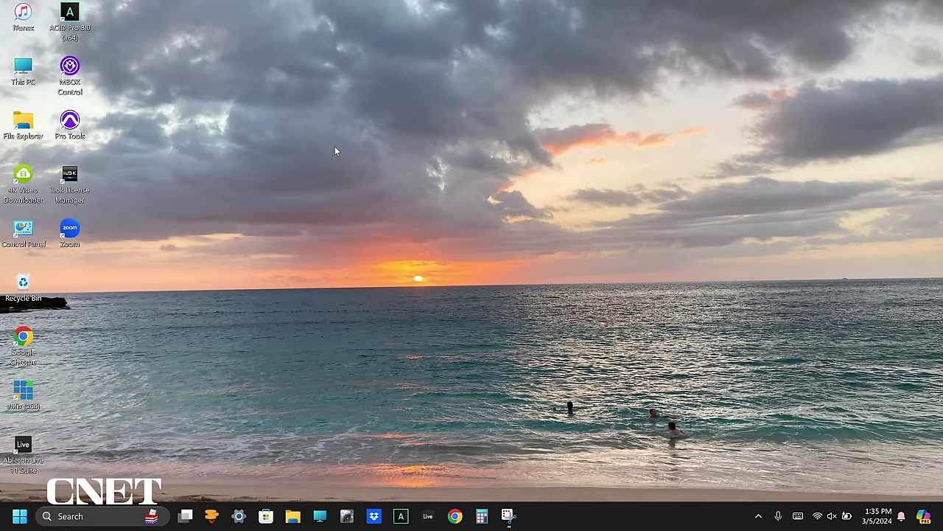
- Hide the icons with View > Show desktop icons, then reopen the desktop View menu
right_click(335, 152)
mouse_move(403, 160)
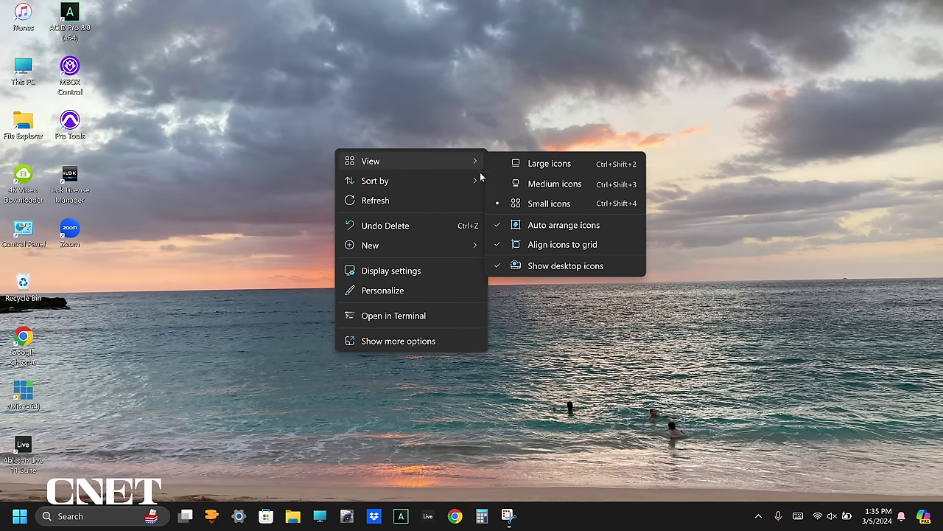
left_click(566, 266)
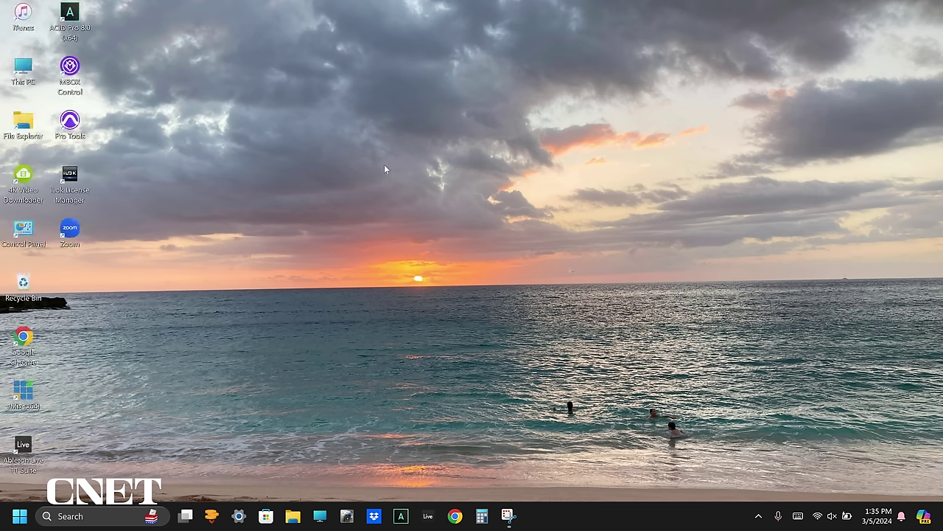
right_click(384, 169)
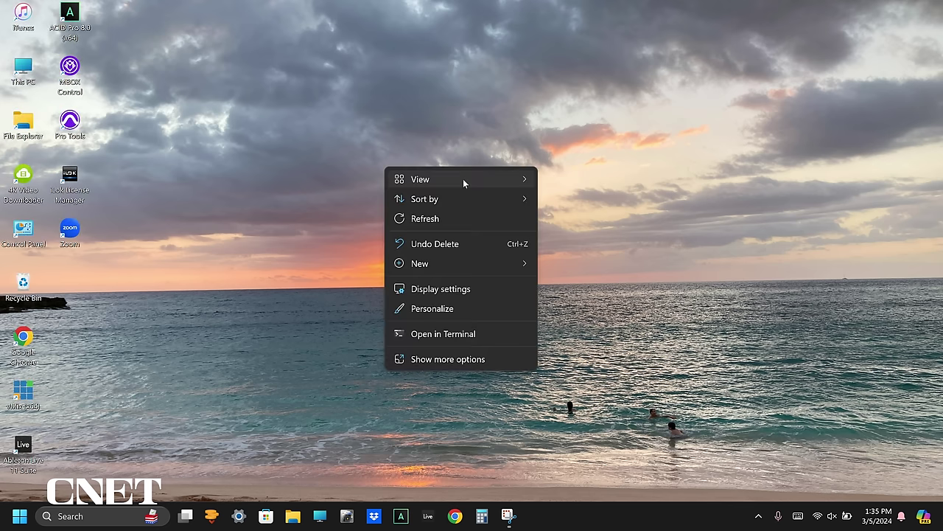
mouse_move(461, 179)
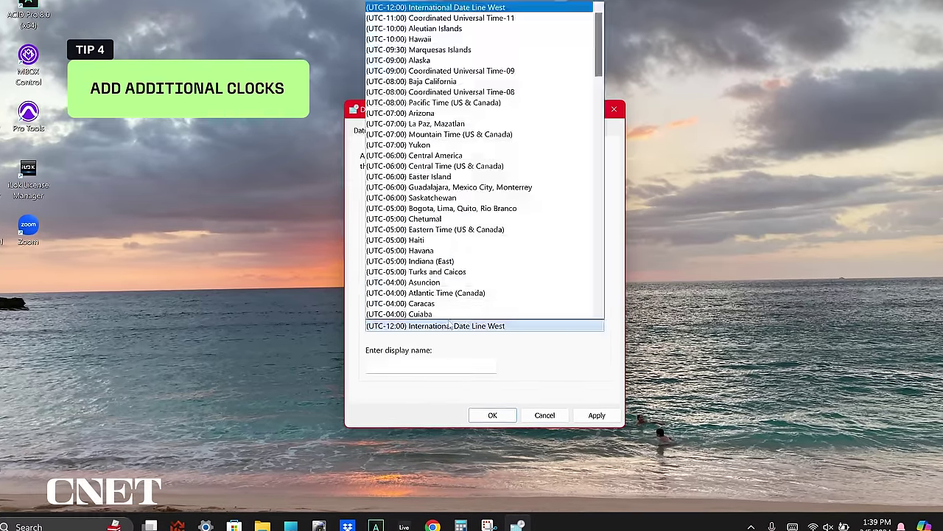
- Open the Additional clocks dialog from the taskbar clock's date and time settings
scroll(484, 168, "down", 5)
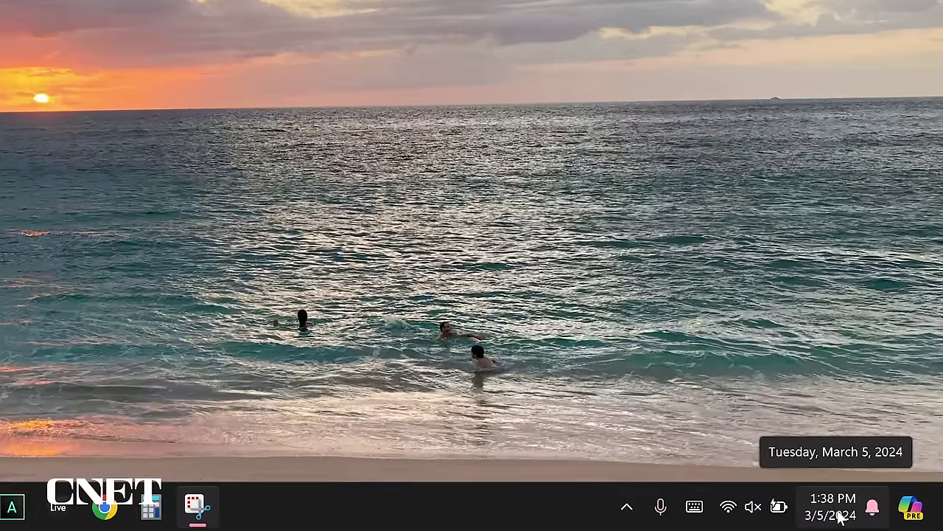
right_click(839, 518)
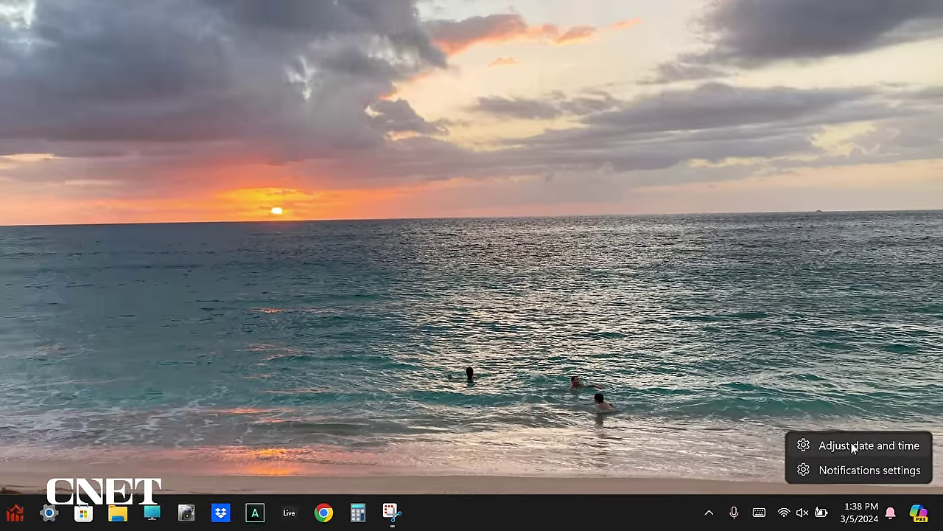
left_click(822, 418)
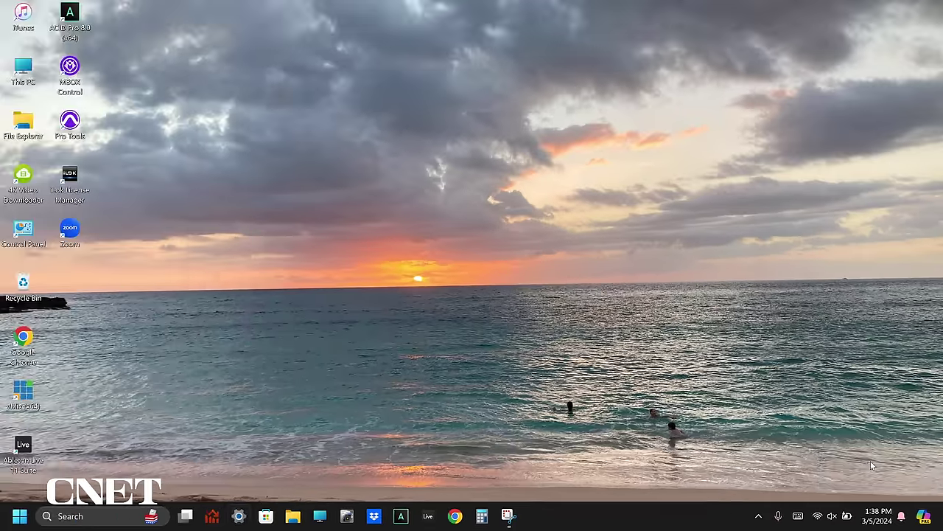
scroll(657, 255, "down", 5)
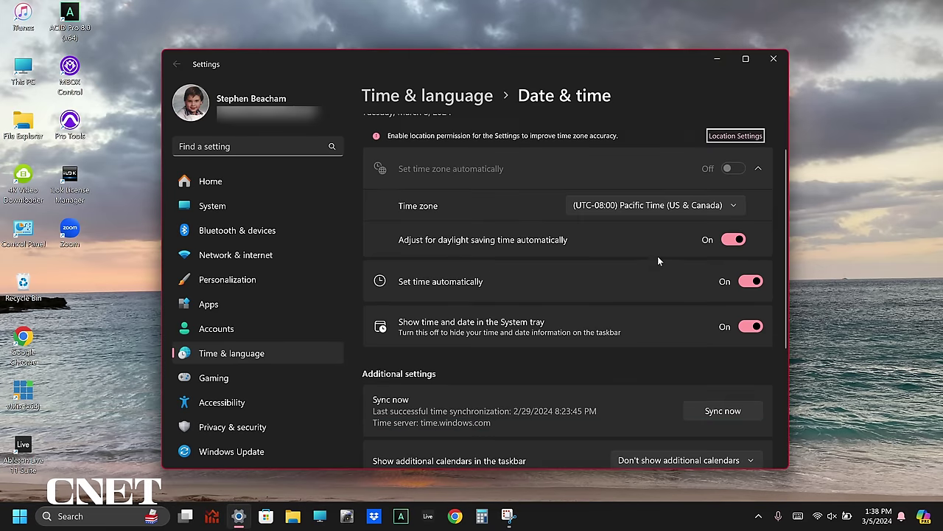
scroll(658, 256, "down", 1)
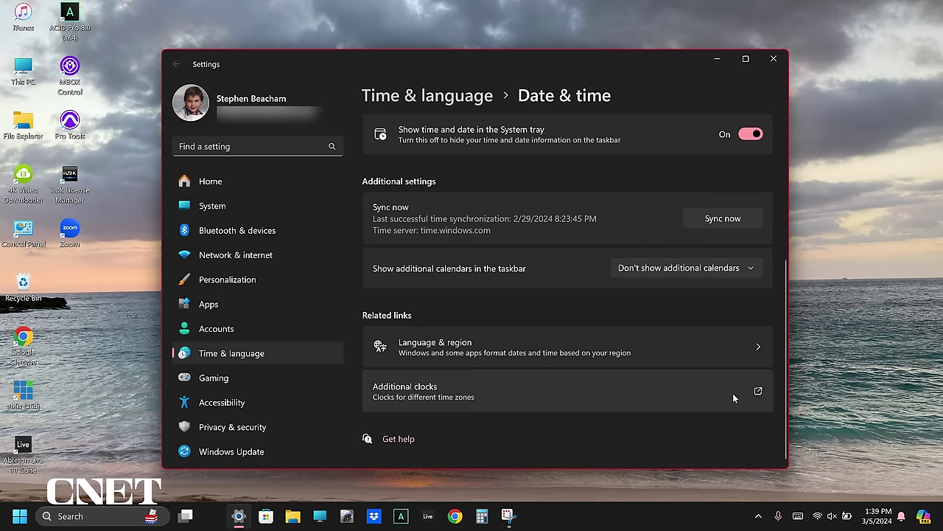
left_click(733, 394)
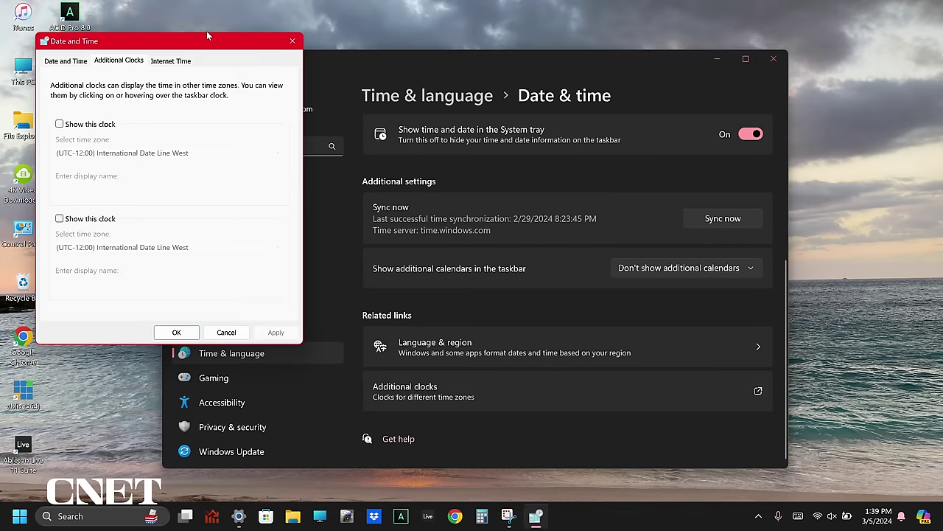
left_click_drag(207, 46, 543, 123)
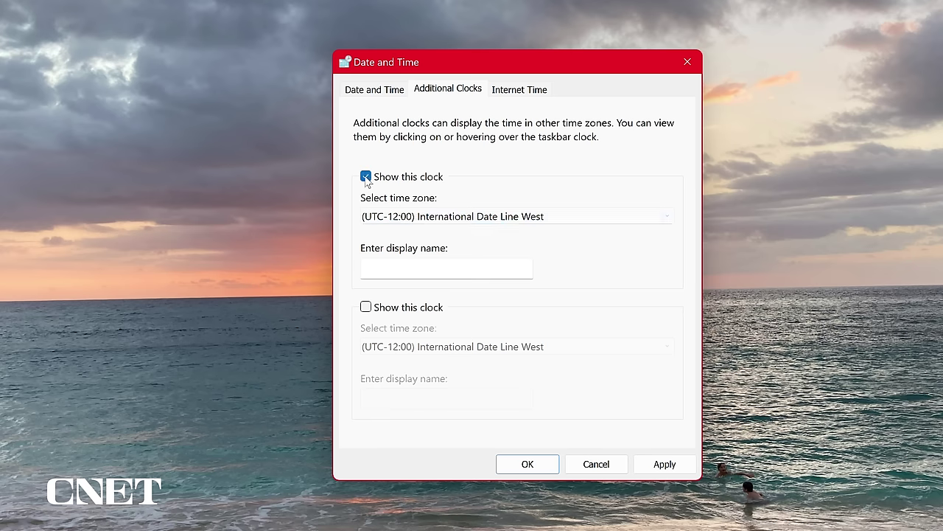
- Set Eastern Time 'New York' and UTC+00:00 'London' clocks, then confirm with OK
left_click(508, 217)
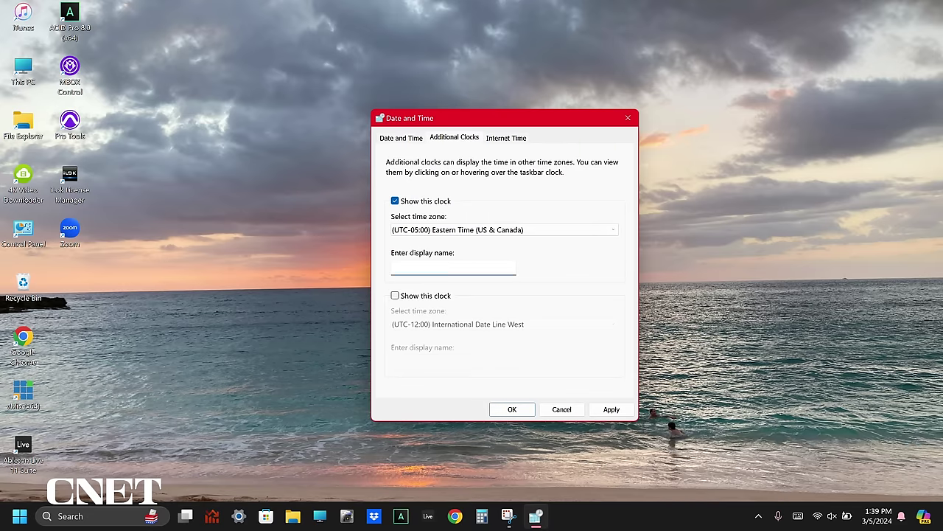
left_click(516, 324)
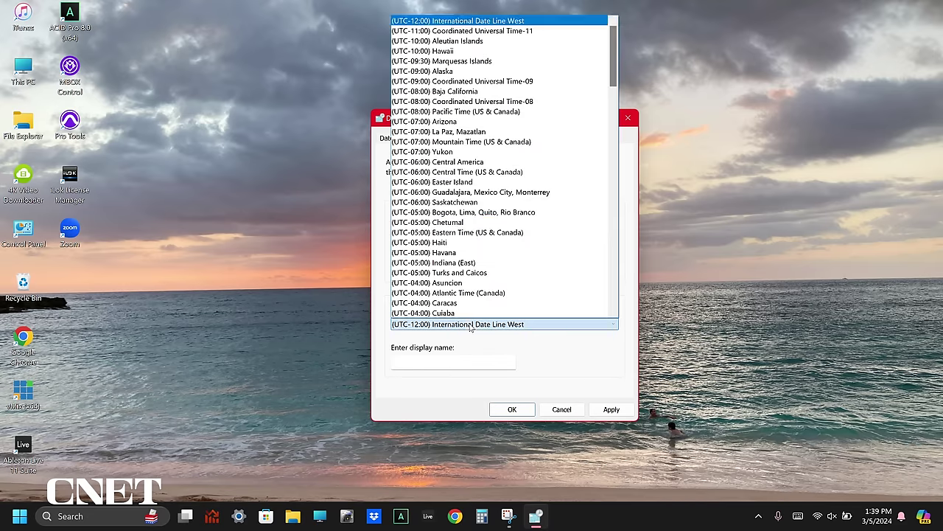
scroll(486, 221, "down", 10)
left_click(471, 183)
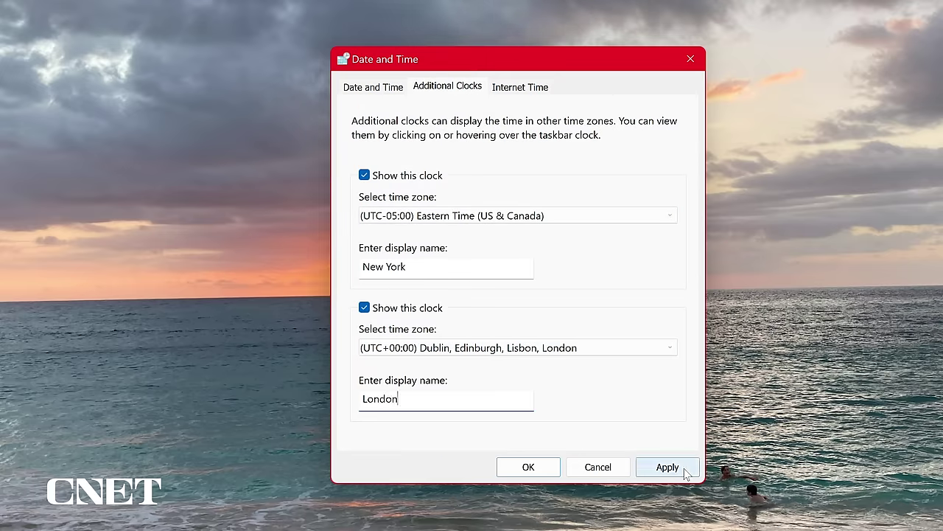
left_click(529, 467)
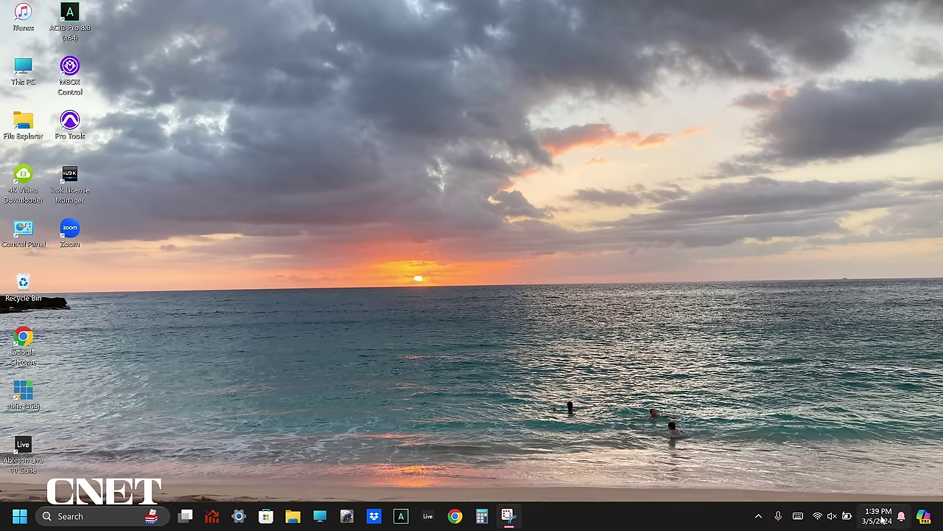
- Go to the Apps > Startup page in Settings
mouse_move(882, 520)
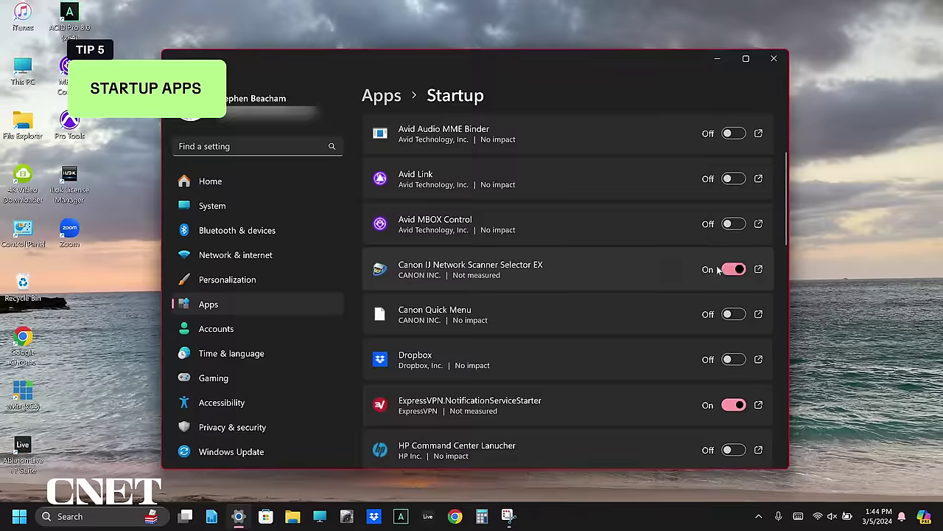
scroll(643, 277, "down", 5)
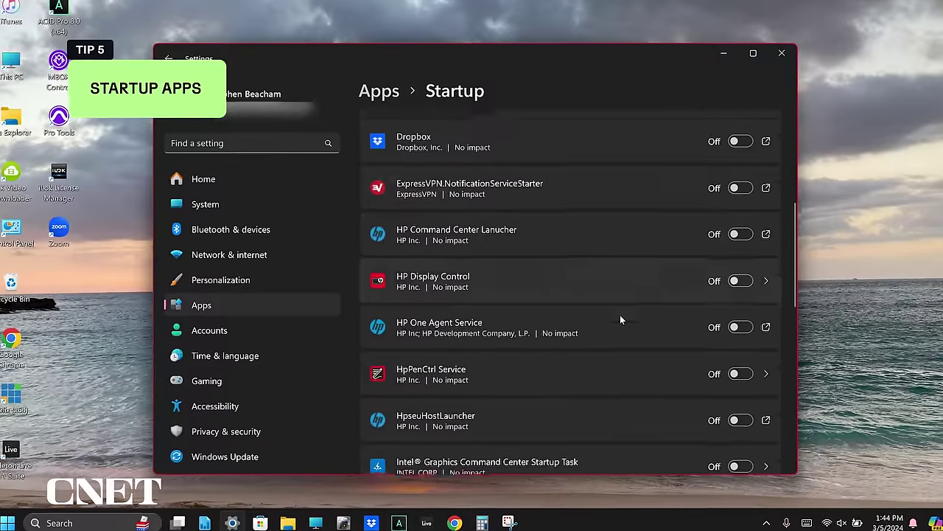
scroll(621, 314, "down", 3)
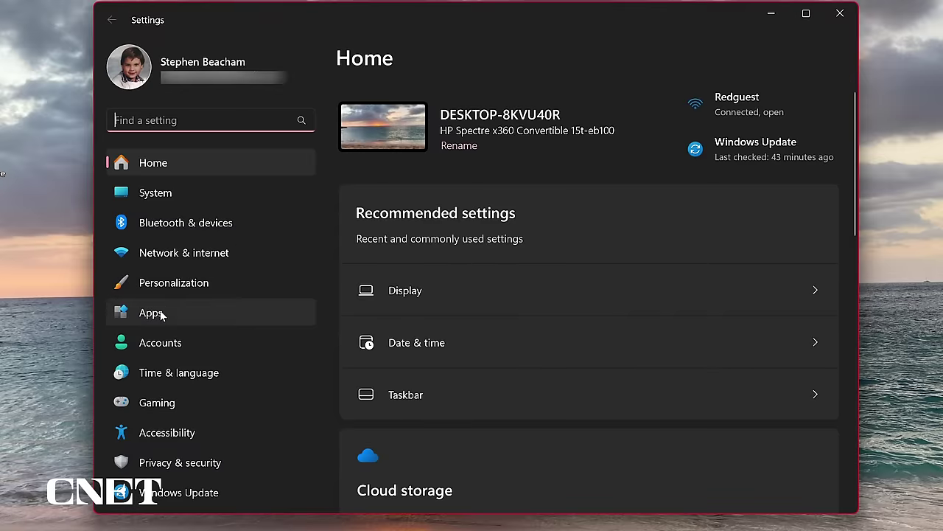
left_click(218, 303)
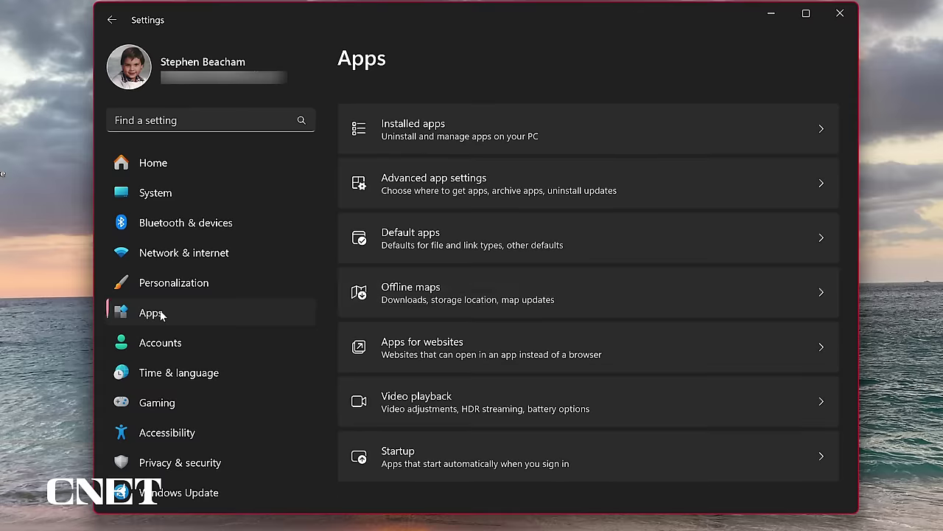
left_click(639, 433)
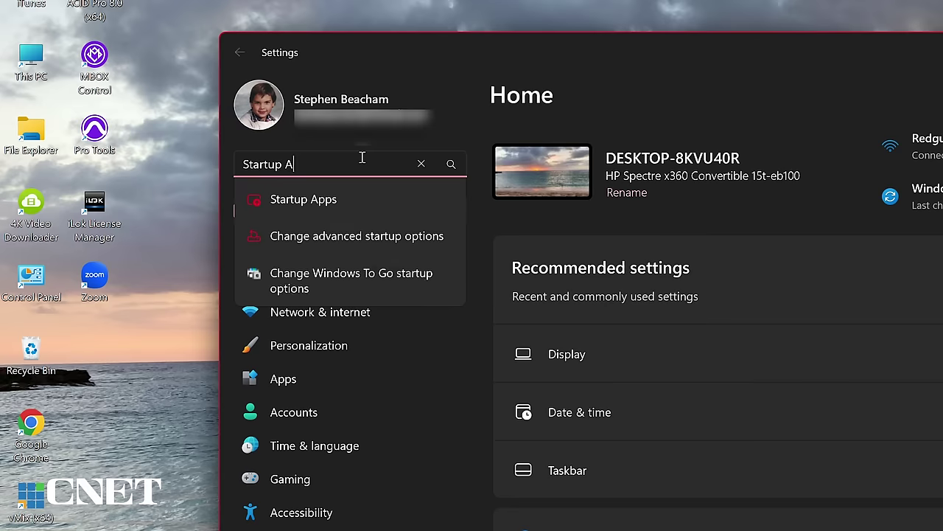
type("pps")
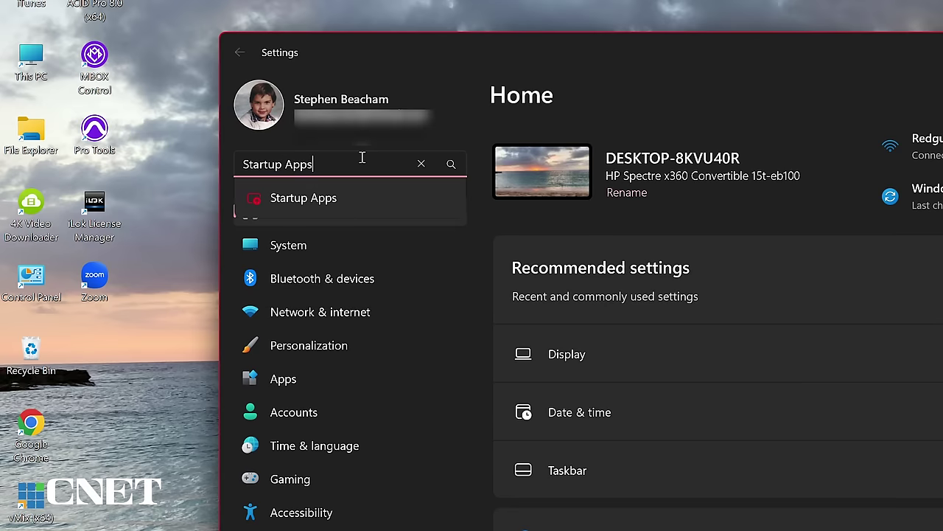
left_click(320, 201)
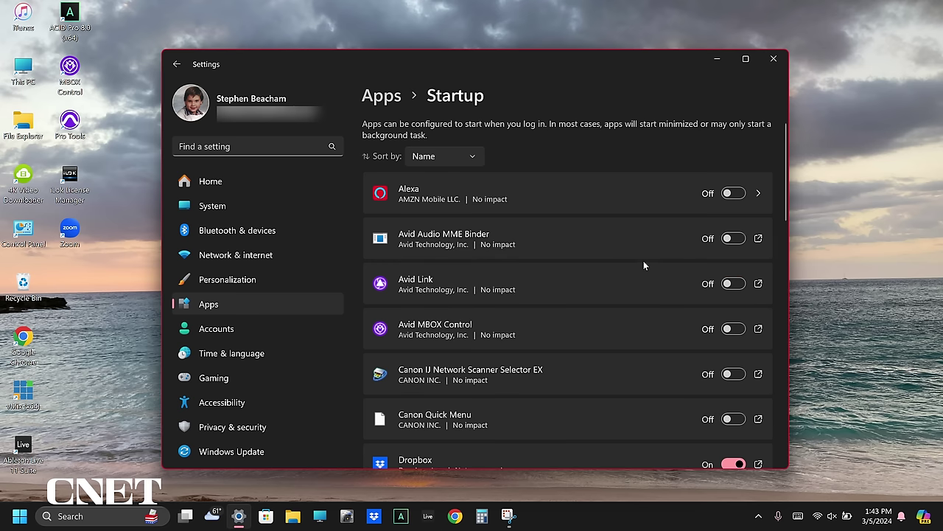
- Switch on Canon IJ Network Scanner Selector EX in the startup apps list
scroll(643, 266, "down", 5)
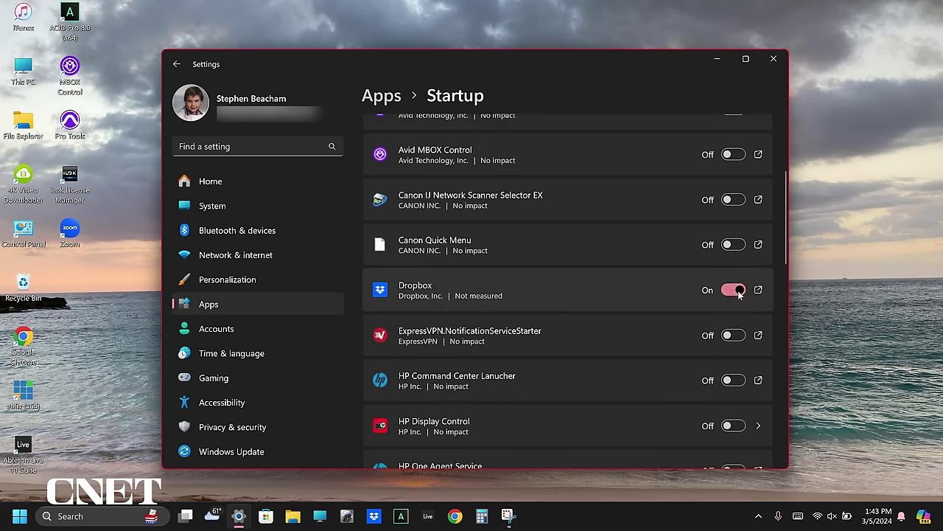
scroll(641, 274, "down", 10)
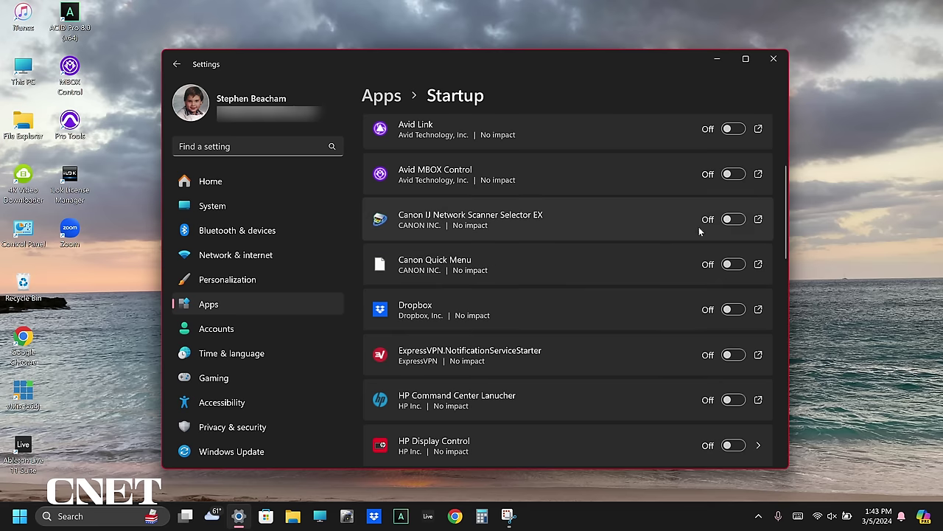
left_click(733, 219)
scroll(623, 258, "down", 3)
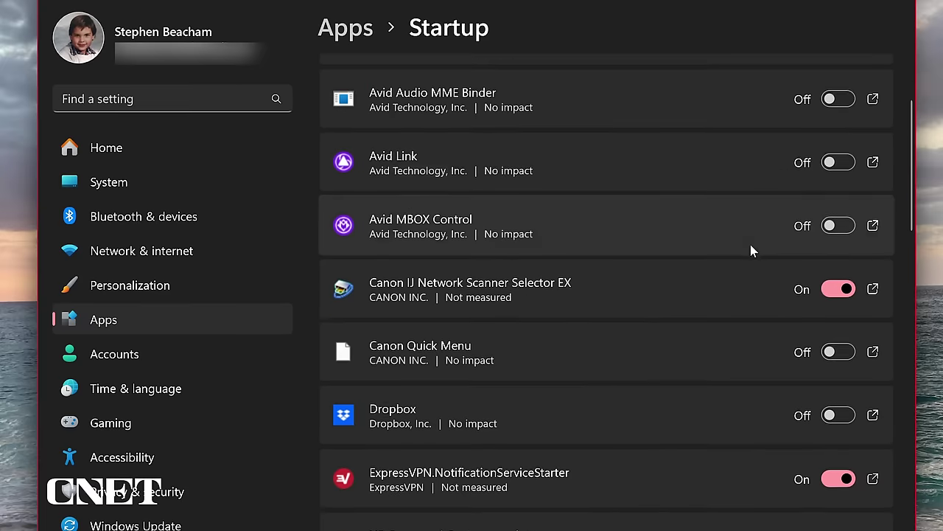
scroll(685, 262, "down", 1)
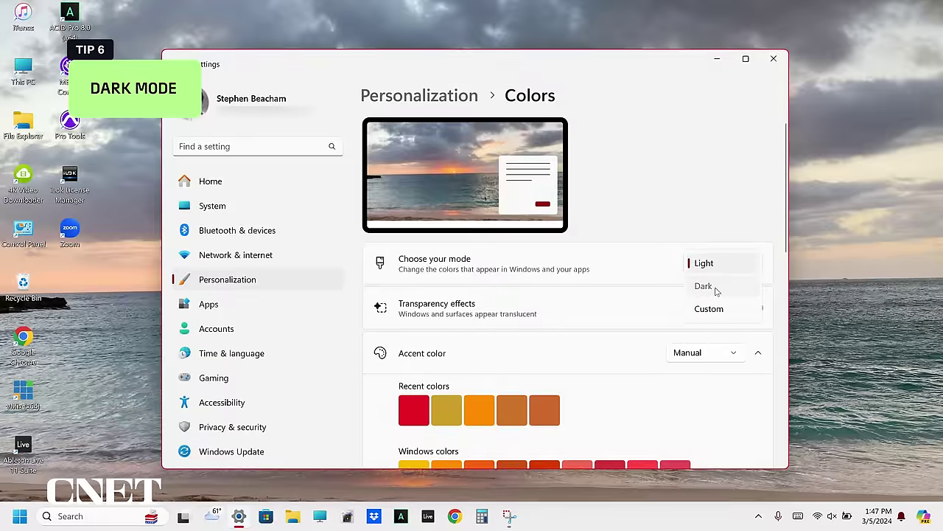
- Set Choose your mode to Dark under Personalization > Colors
left_click(704, 286)
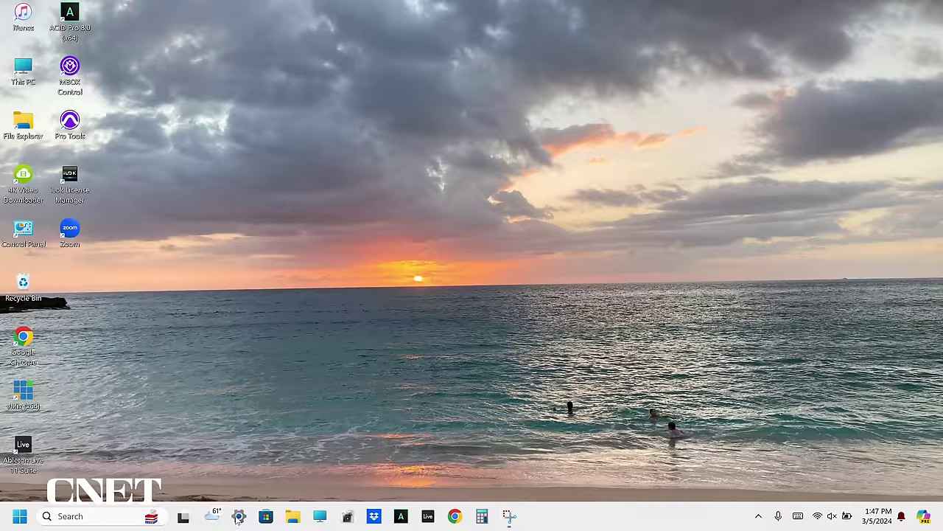
left_click(238, 516)
left_click(247, 282)
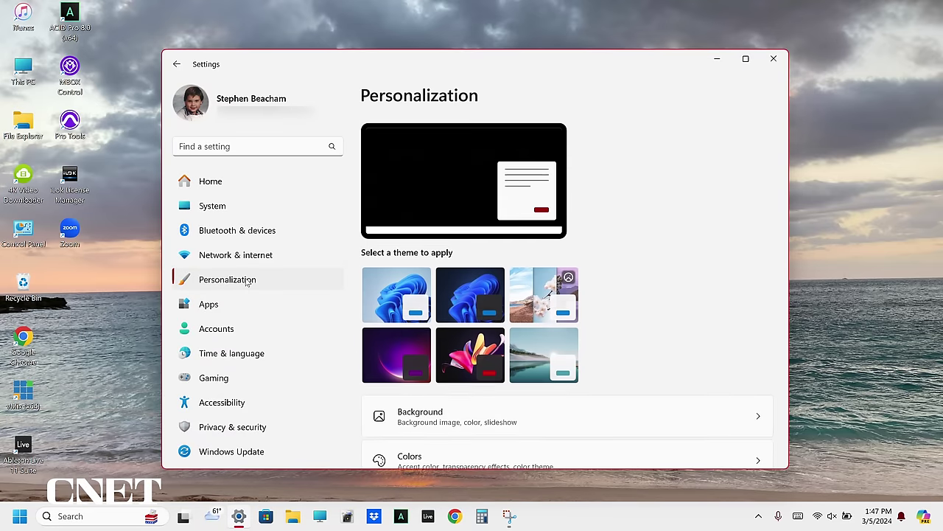
scroll(682, 269, "down", 2)
left_click(696, 299)
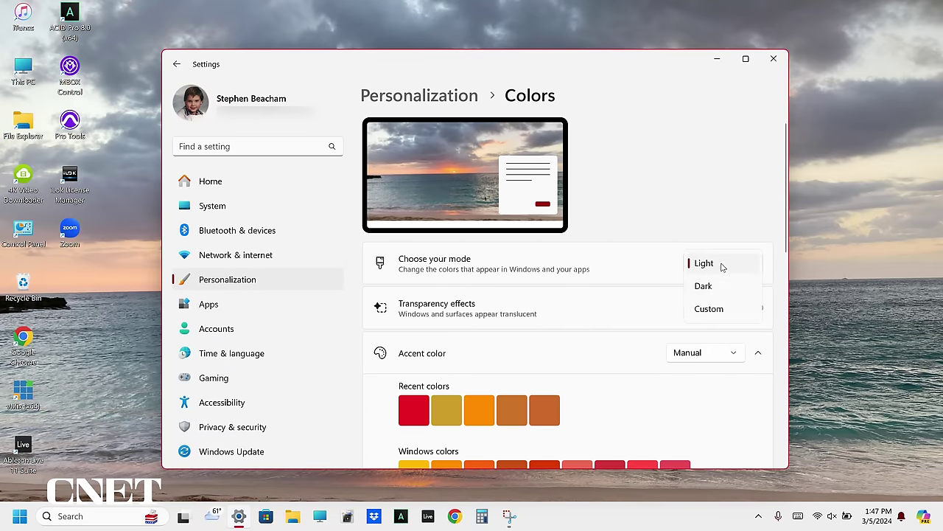
left_click(703, 285)
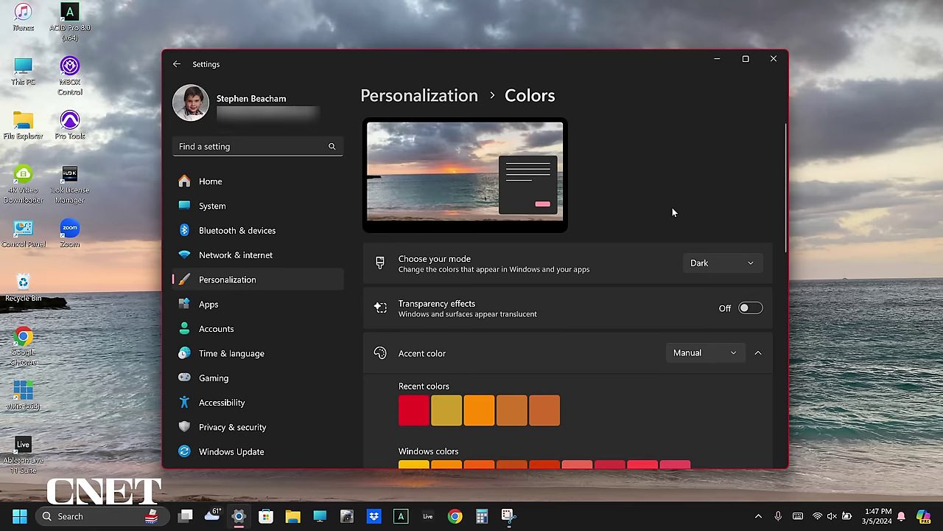
- Switch the mode to Custom with the default Windows mode set to Dark
left_click(722, 263)
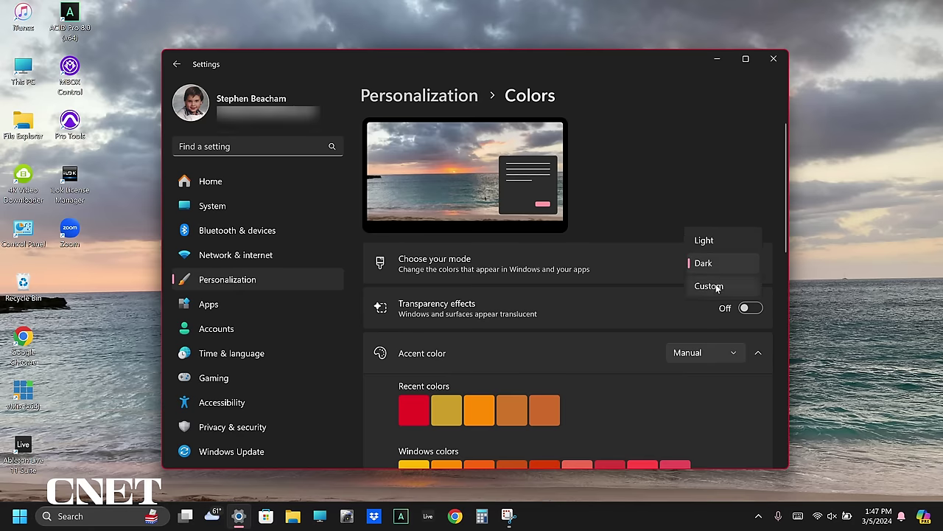
left_click(716, 288)
left_click(713, 304)
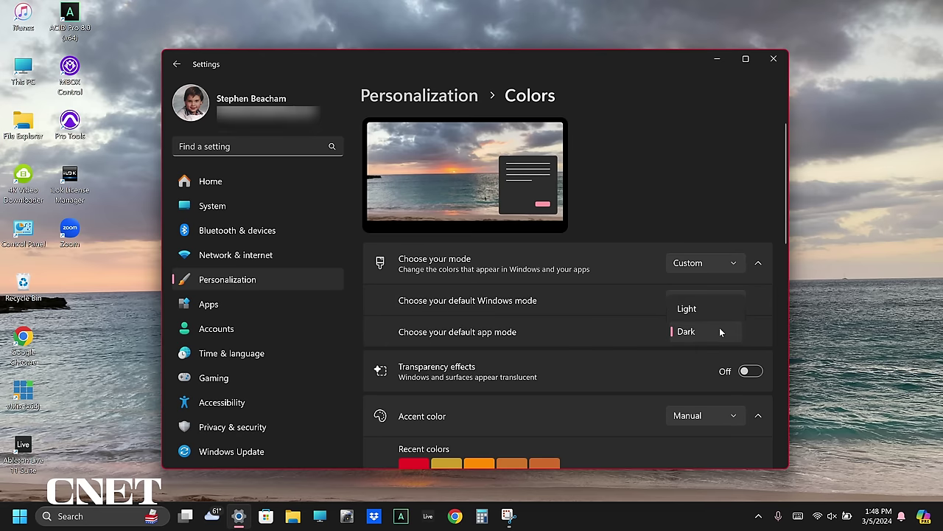
left_click(721, 332)
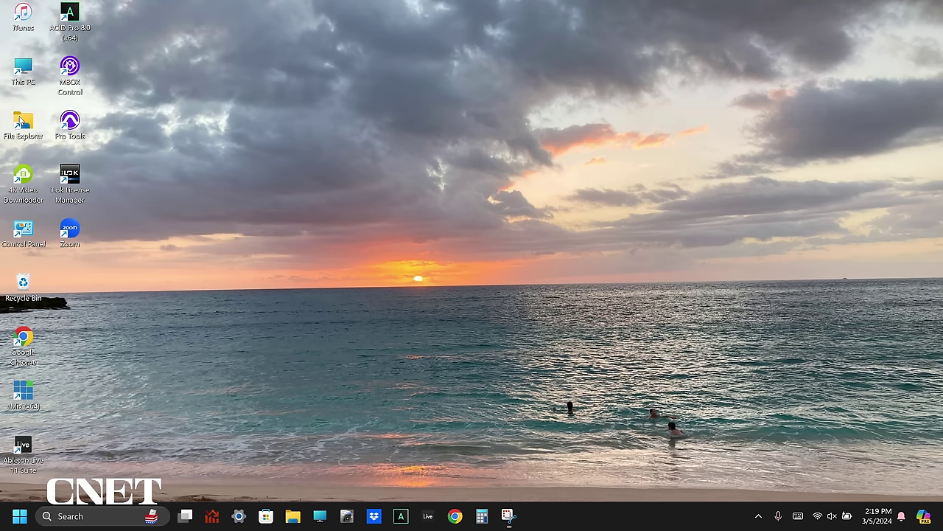
- In This PC, select Windows (C:) and choose Cleanup from the See more menu
left_click(293, 516)
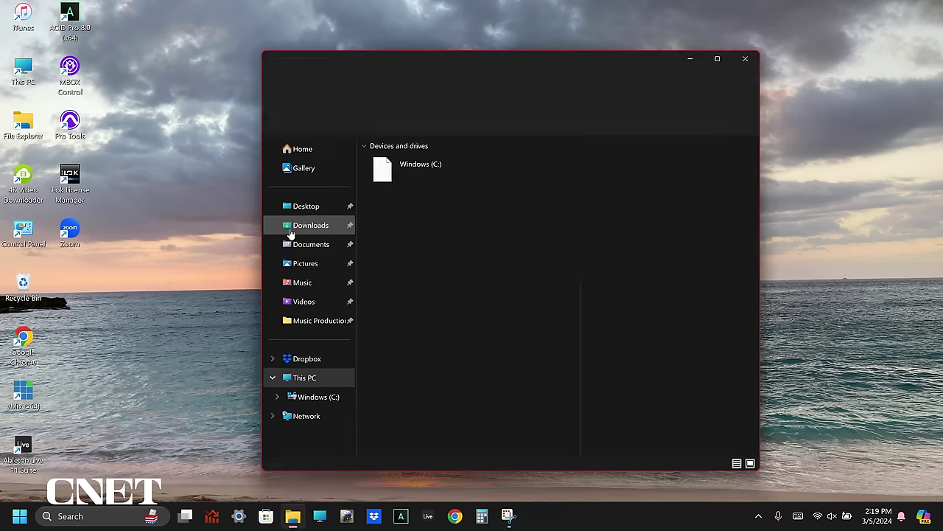
left_click(435, 168)
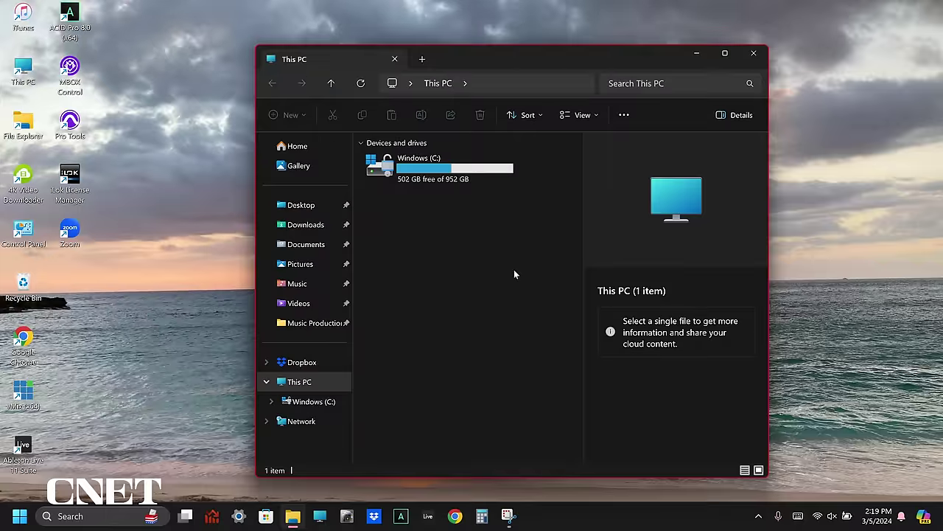
left_click(387, 176)
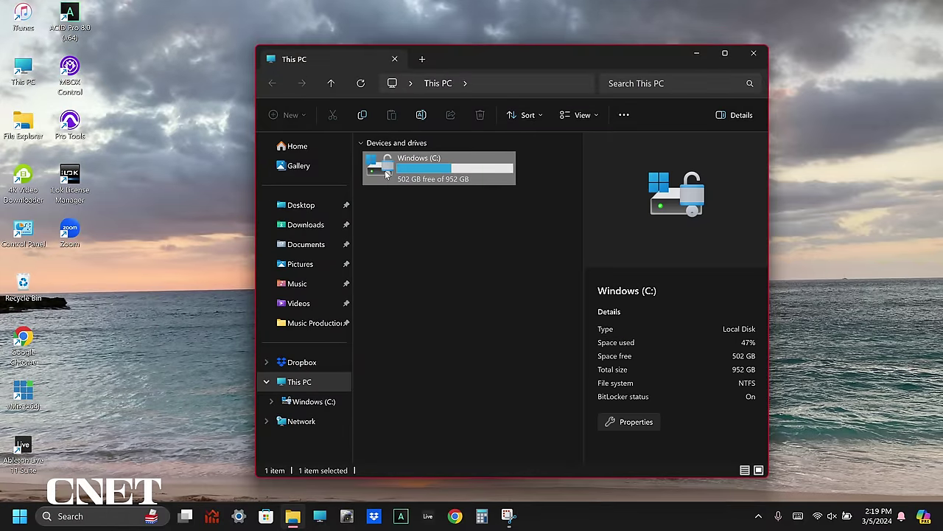
left_click(624, 116)
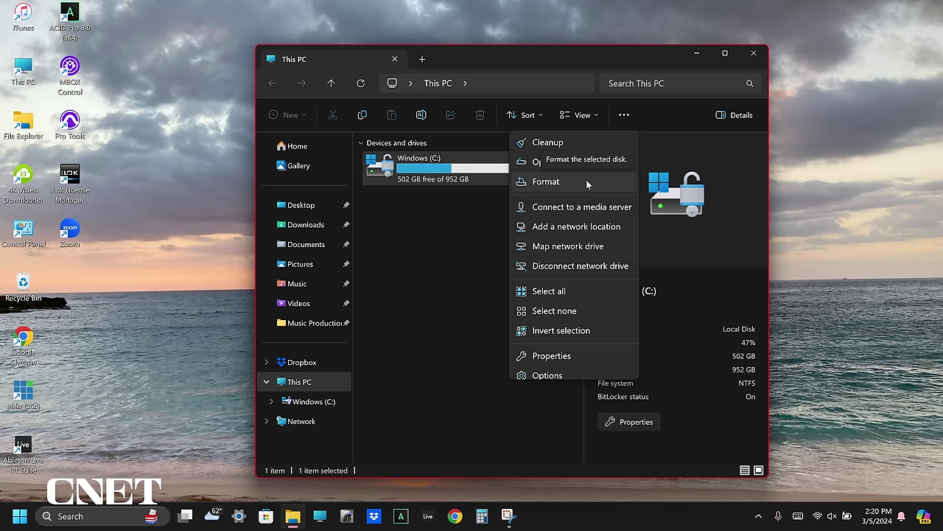
left_click(558, 139)
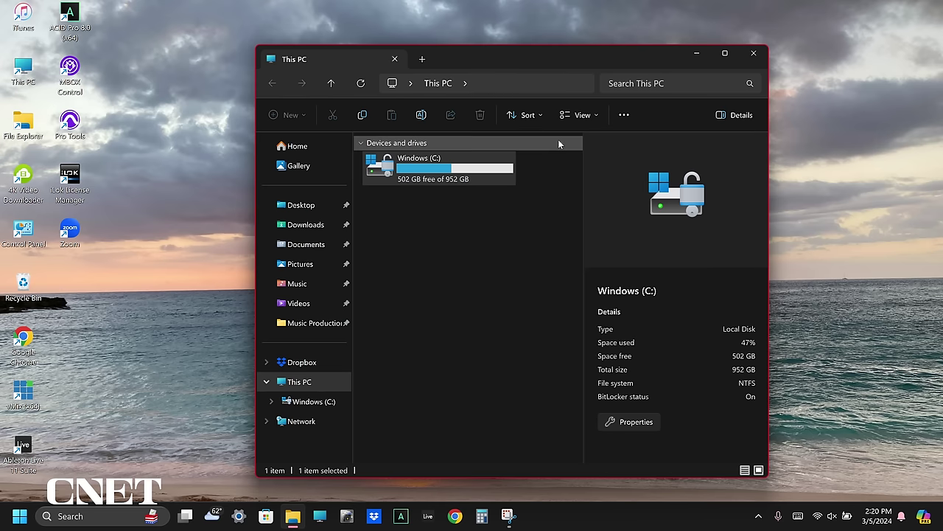
- Rescan Windows (C:) including system files, then permanently delete the checked items (up to 7.41 GB)
left_click(697, 53)
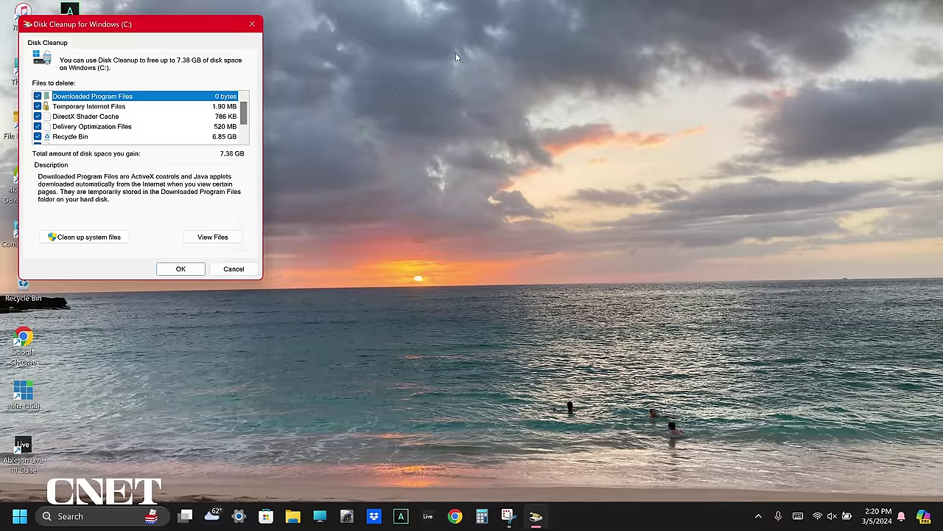
left_click_drag(210, 26, 459, 97)
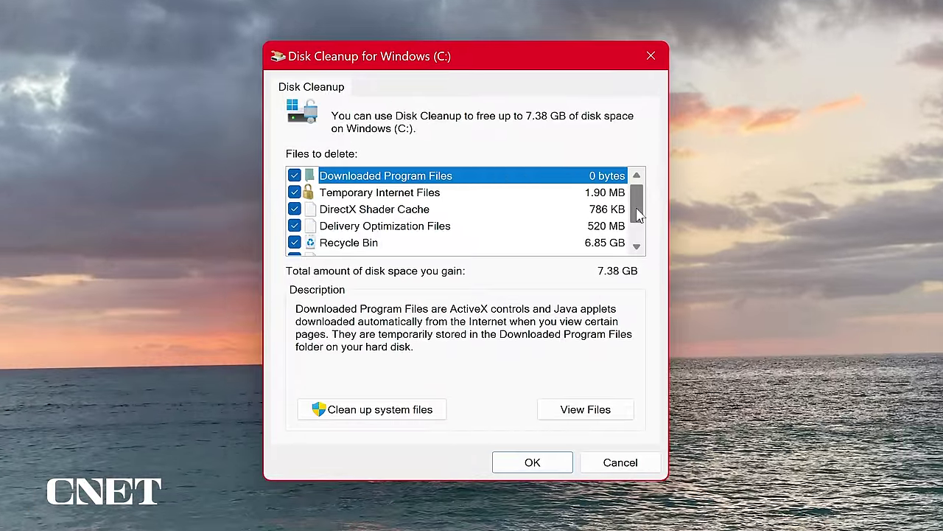
mouse_move(639, 214)
left_mouse_down()
mouse_move(640, 245)
mouse_move(643, 206)
left_mouse_up()
left_click(378, 408)
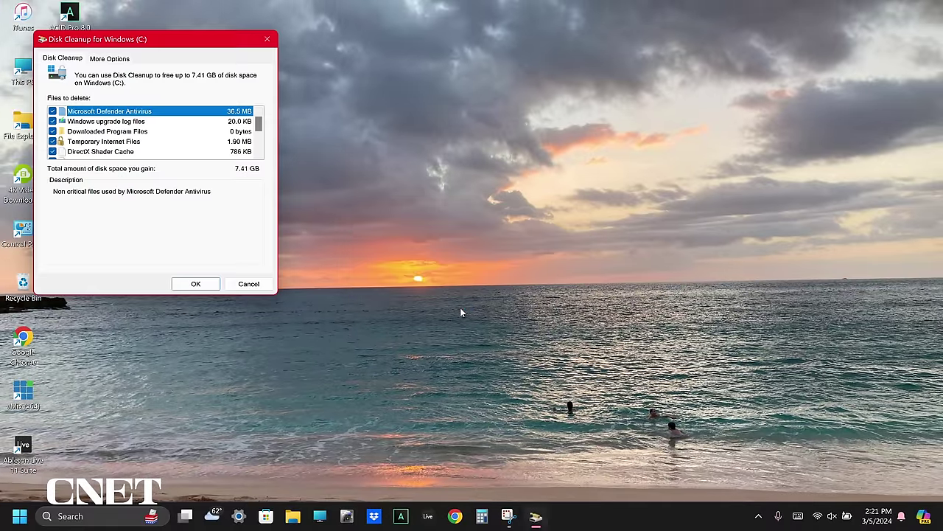
left_click_drag(184, 41, 492, 128)
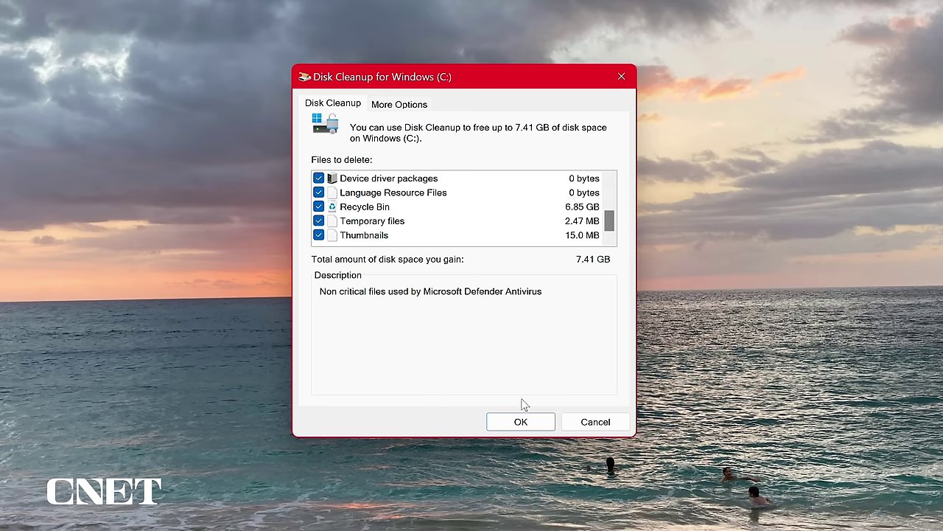
left_click(520, 421)
left_click(510, 269)
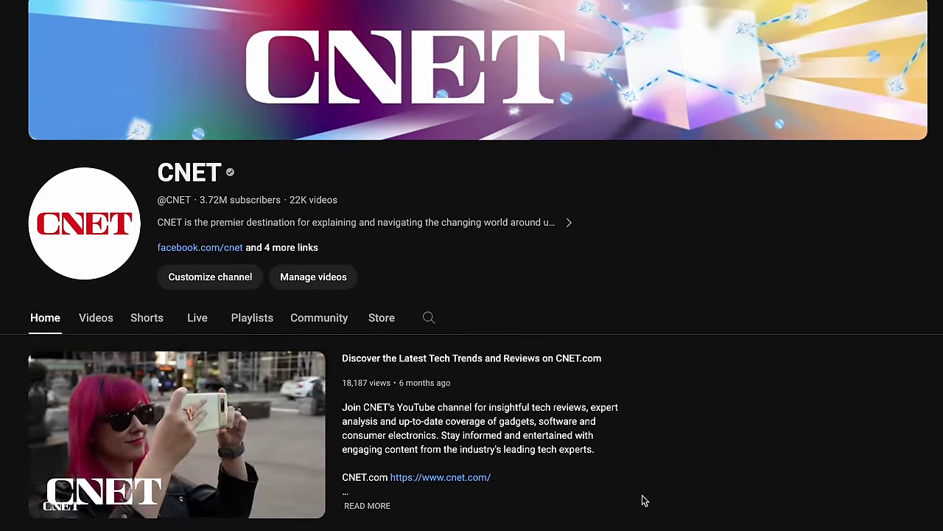
left_click_drag(63, 51, 889, 440)
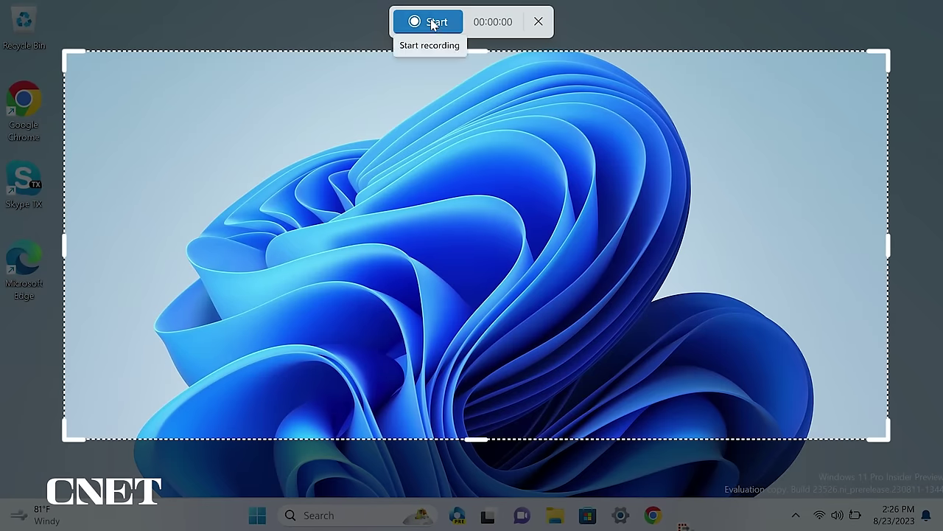
left_click(434, 25)
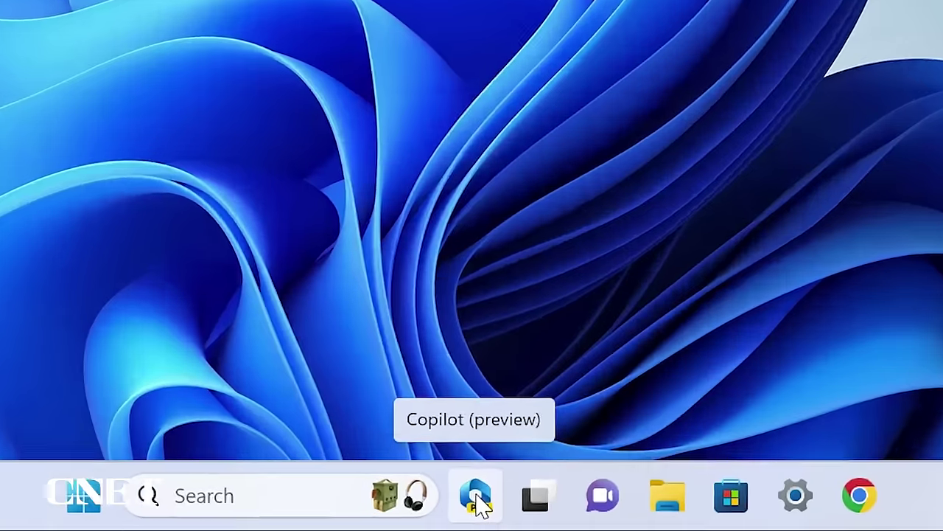